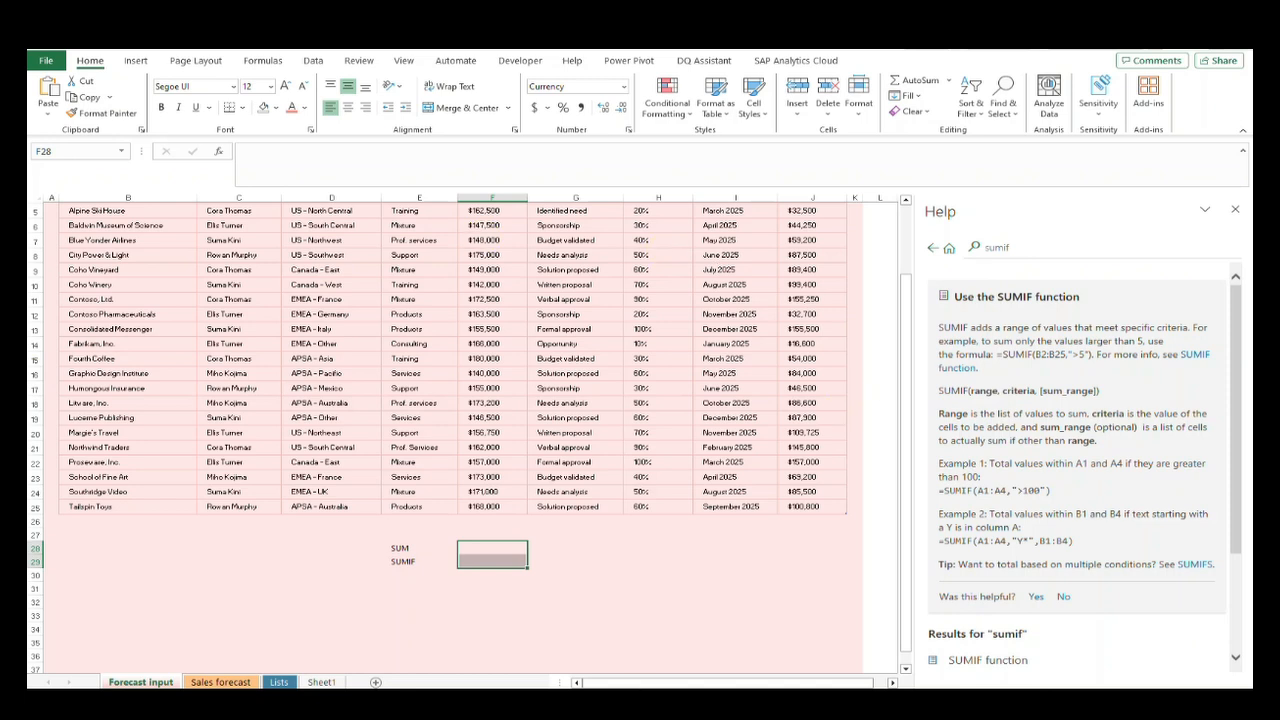
pyautogui.click(483, 546)
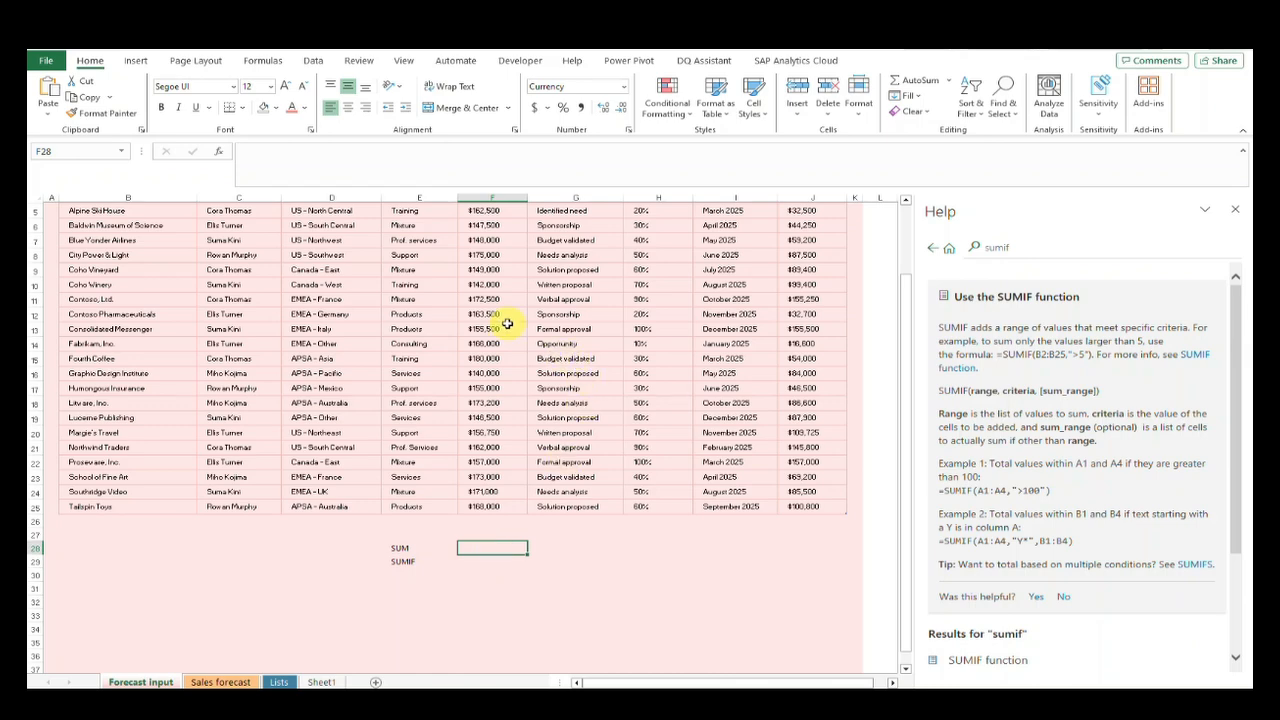
pyautogui.scroll(2, 508, 323)
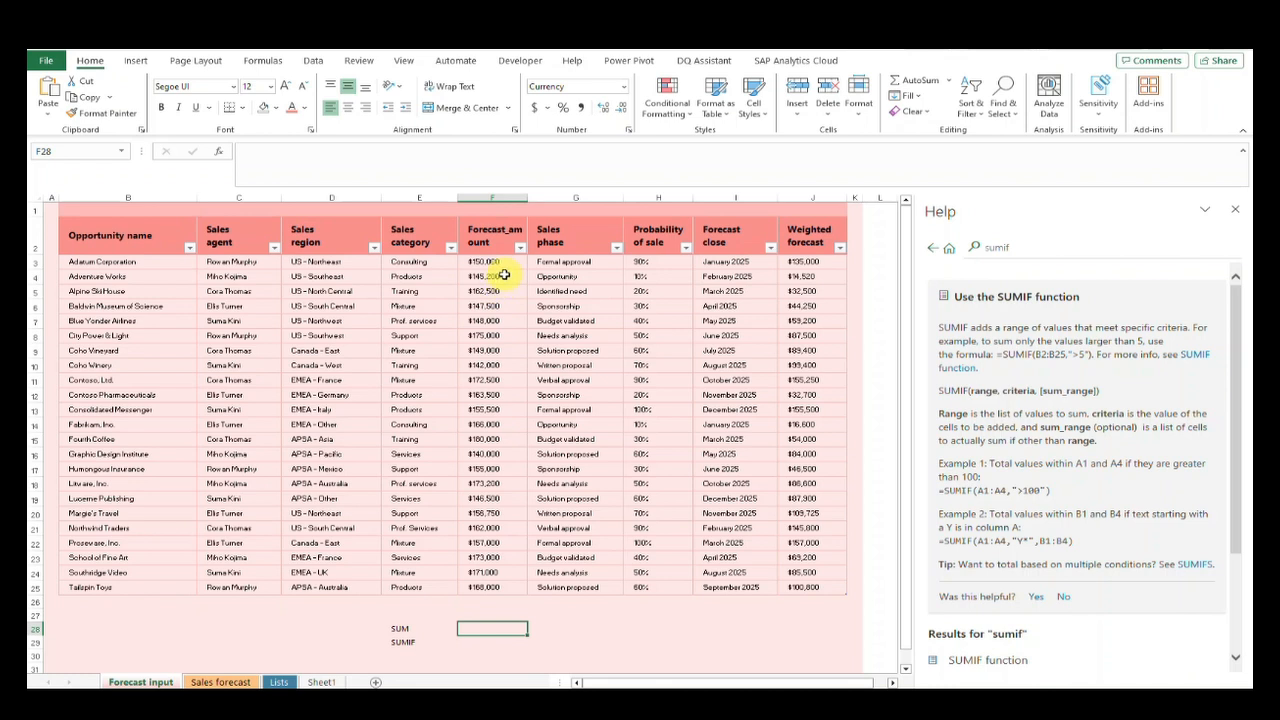
pyautogui.click(505, 274)
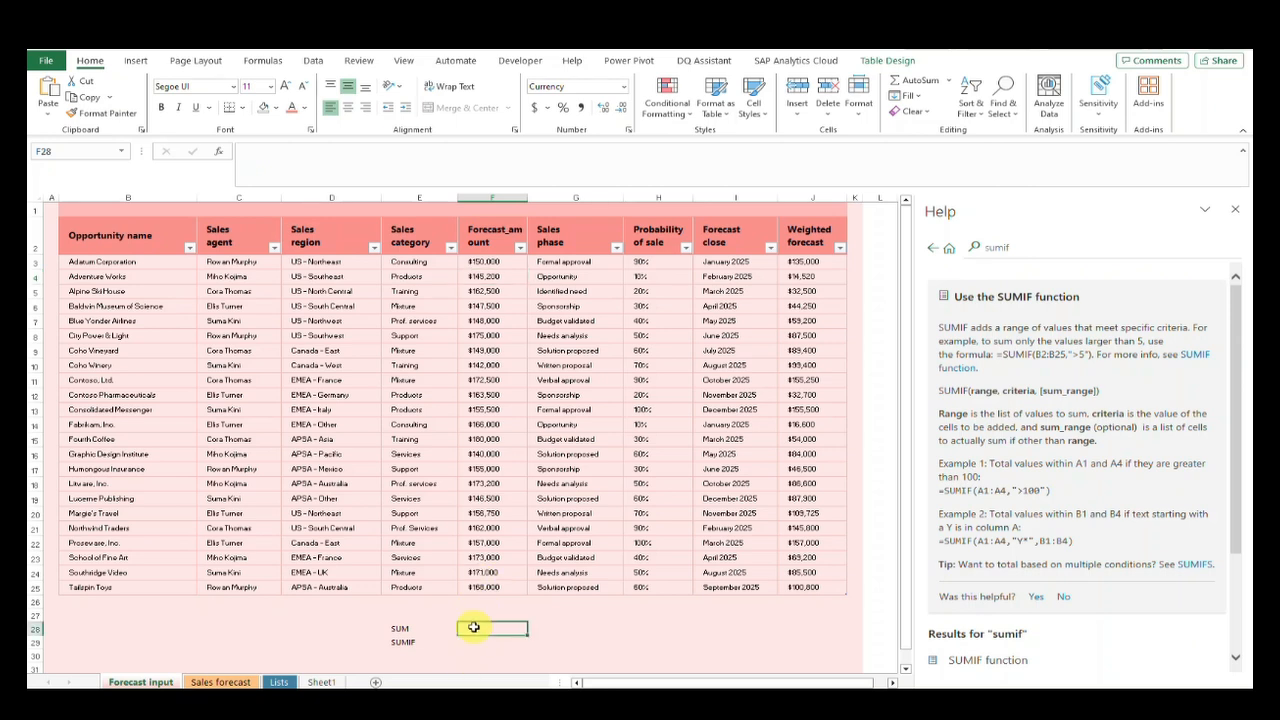
pyautogui.click(469, 628)
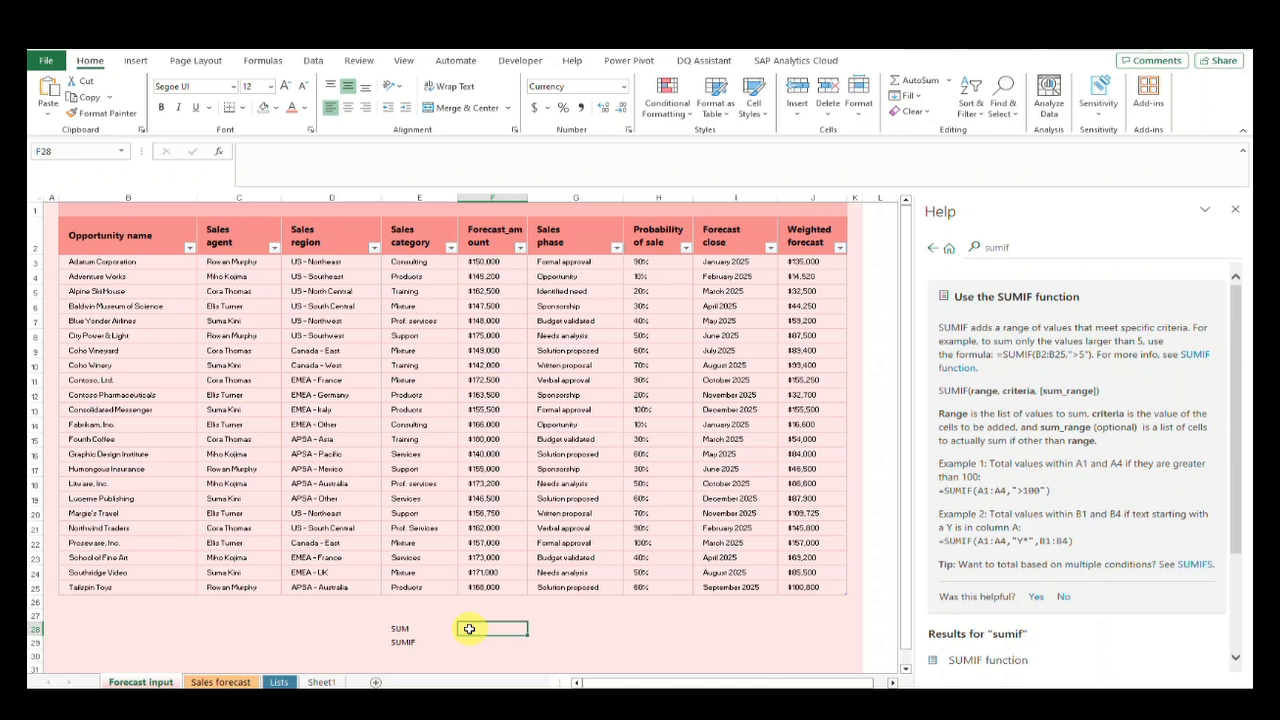
pyautogui.write('=')
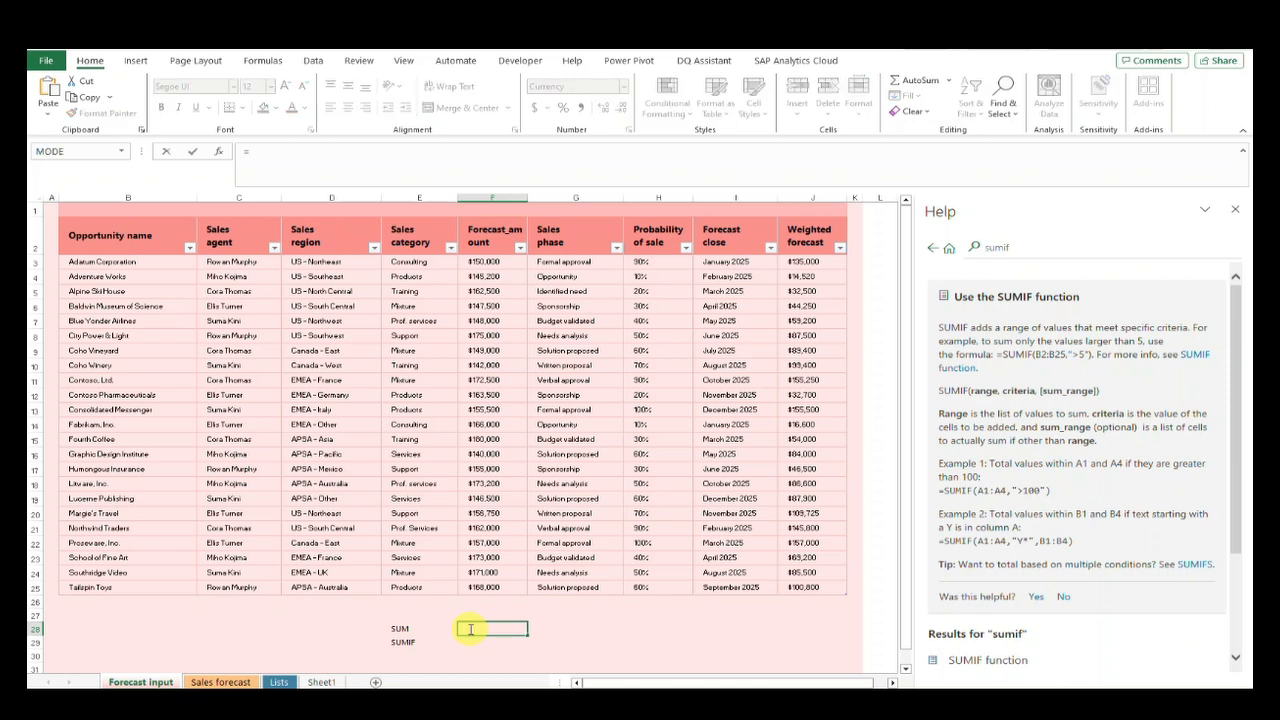
pyautogui.write('SU')
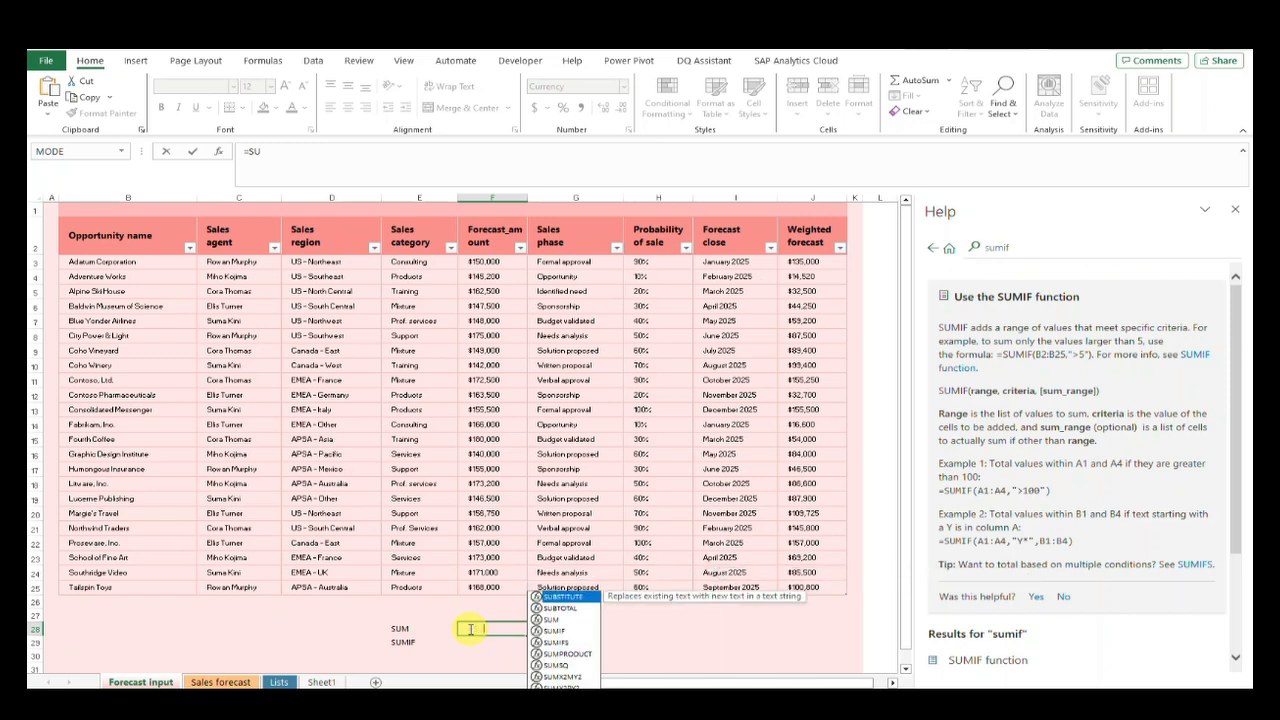
pyautogui.write('M')
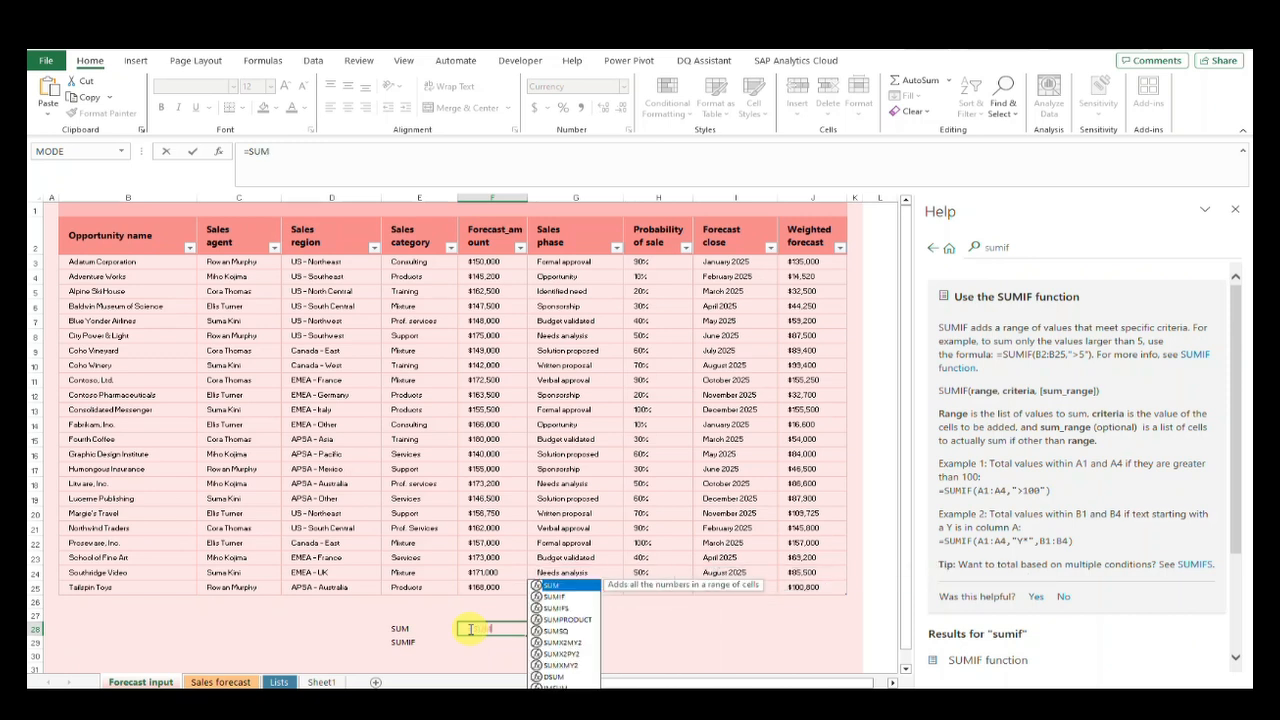
pyautogui.write('(')
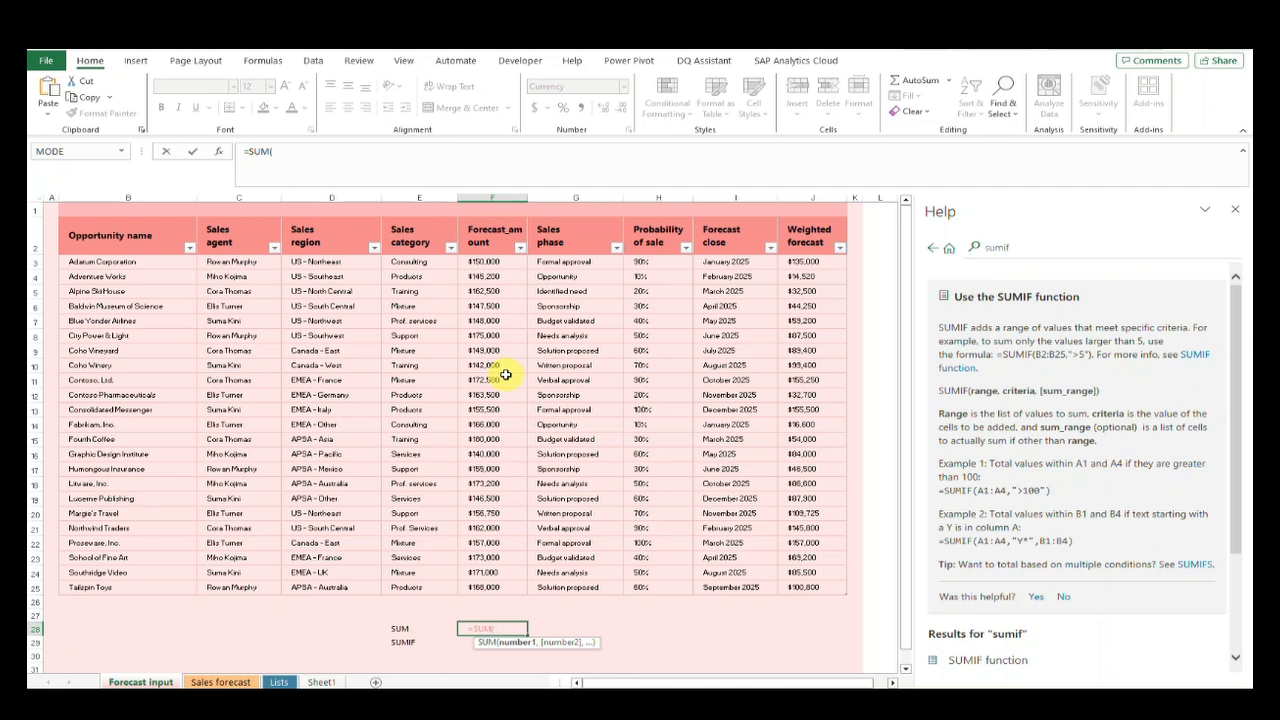
pyautogui.press('Escape')
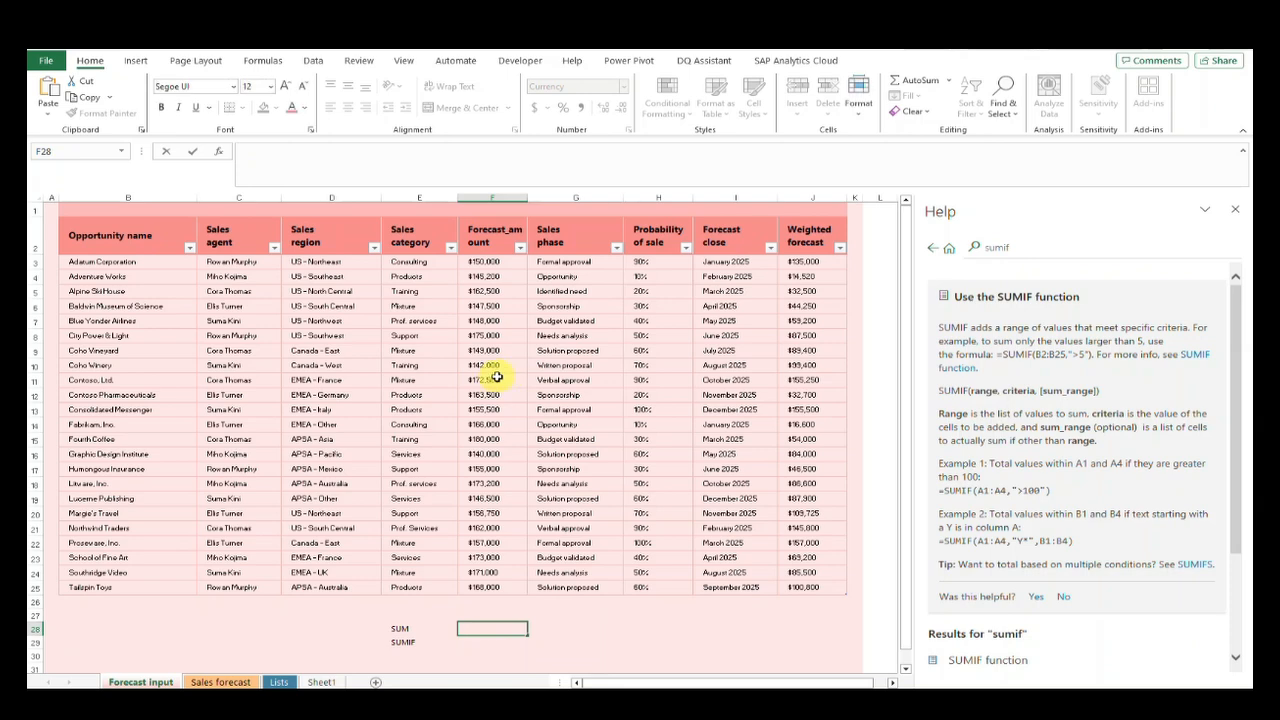
# Step: Check the name of the forecast table in its table design properties
pyautogui.click(521, 291)
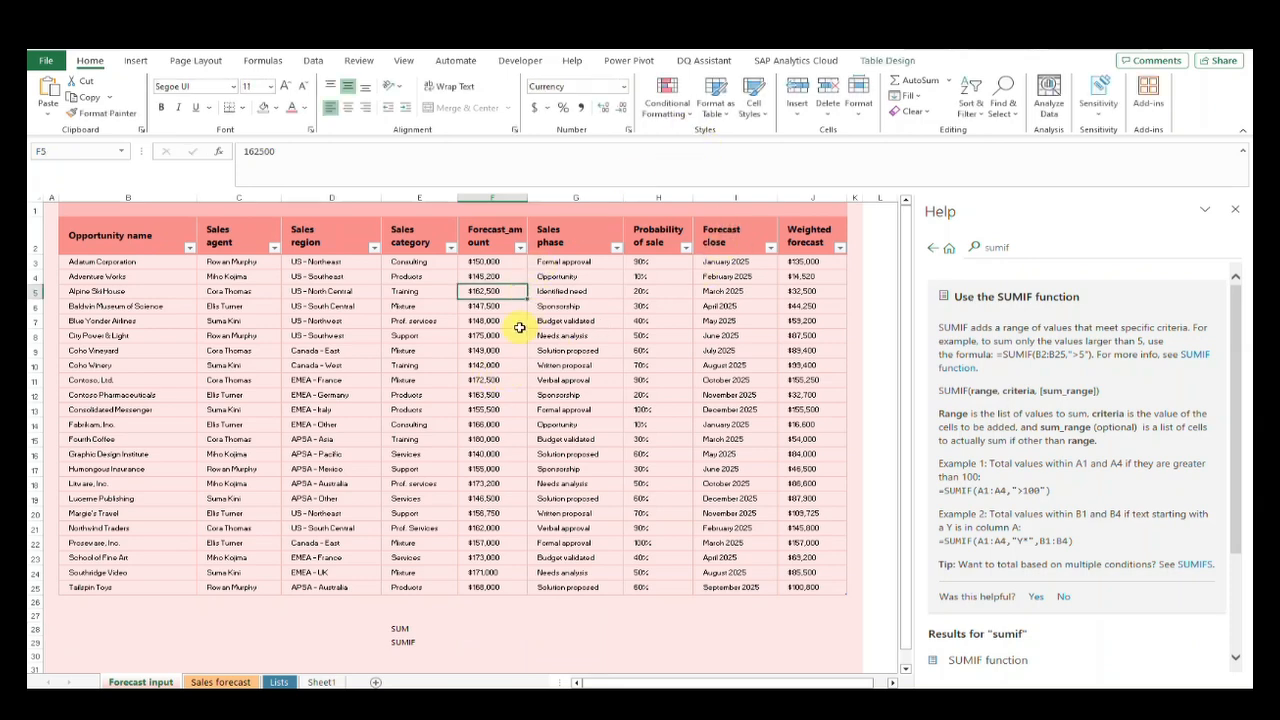
pyautogui.click(880, 62)
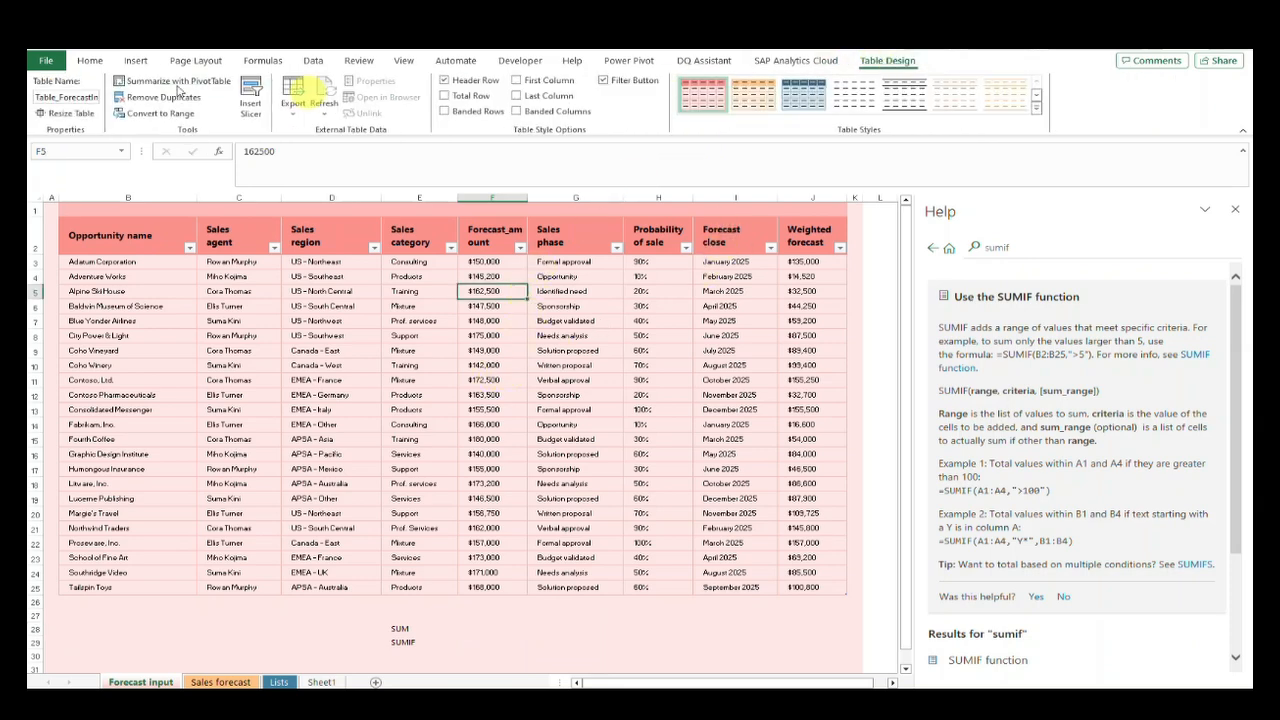
pyautogui.click(88, 97)
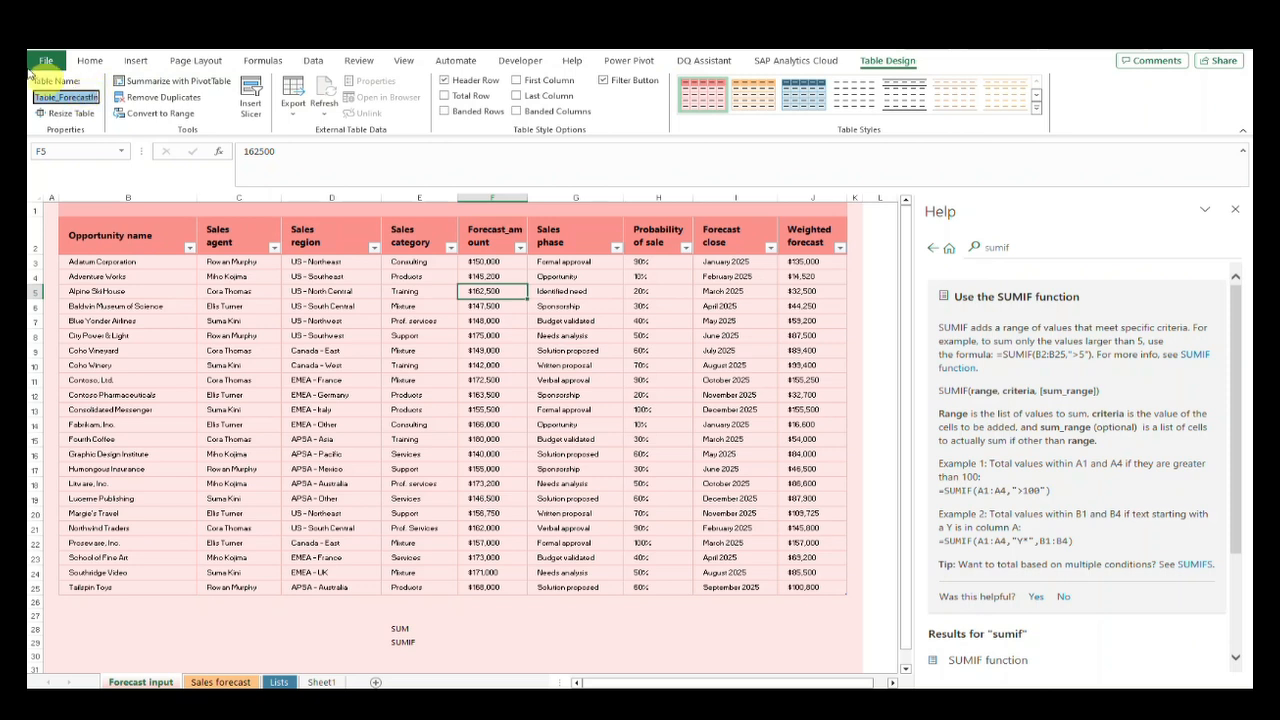
pyautogui.click(62, 99)
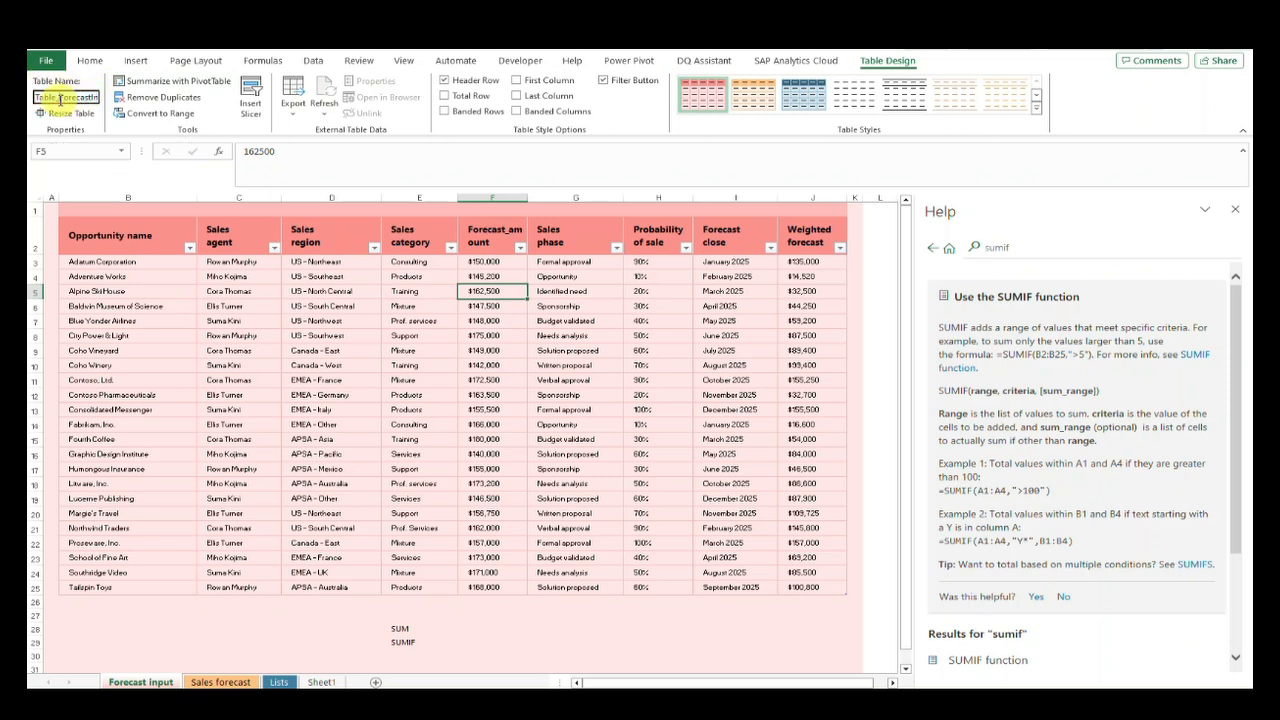
pyautogui.moveTo(62, 99); pyautogui.dragTo(30, 100)
pyautogui.doubleClick(44, 97)
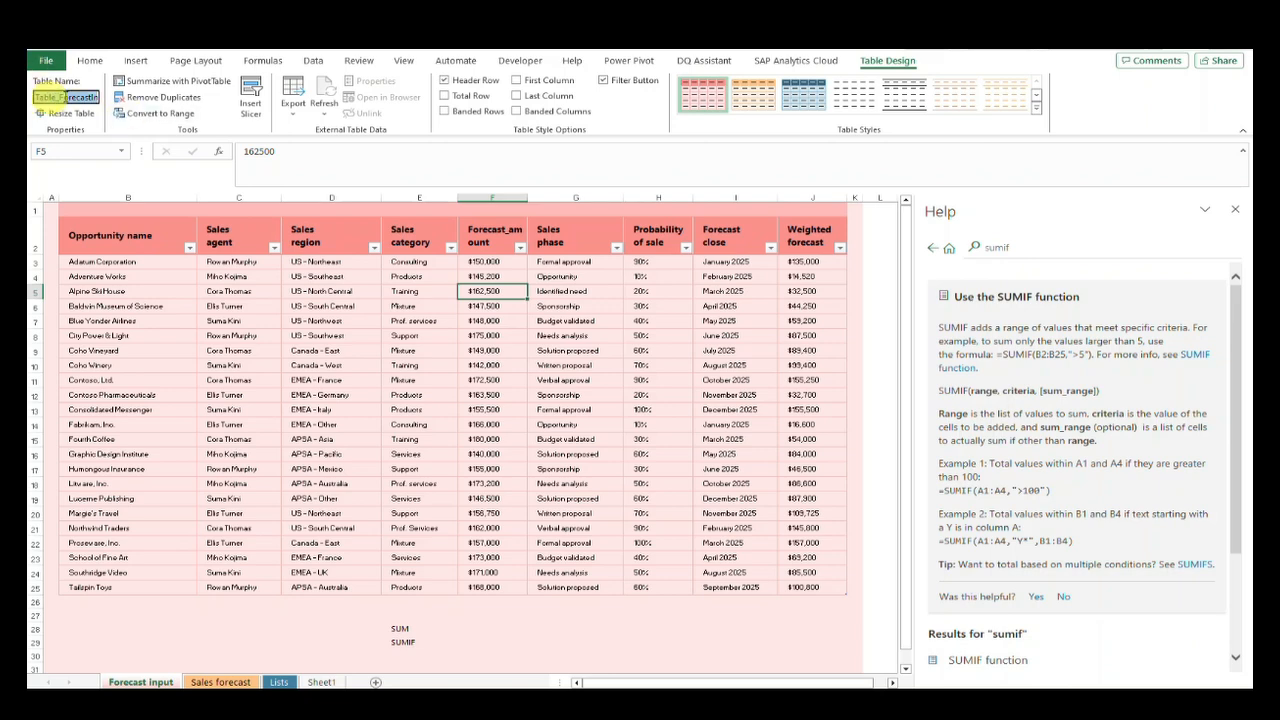
# Step: Enter =sum(Table_ForecastInput(Table_ForecastInput[Forecast_amount]) in cell F28 and accept the suggested formula correction
pyautogui.click(465, 617)
pyautogui.click(470, 628)
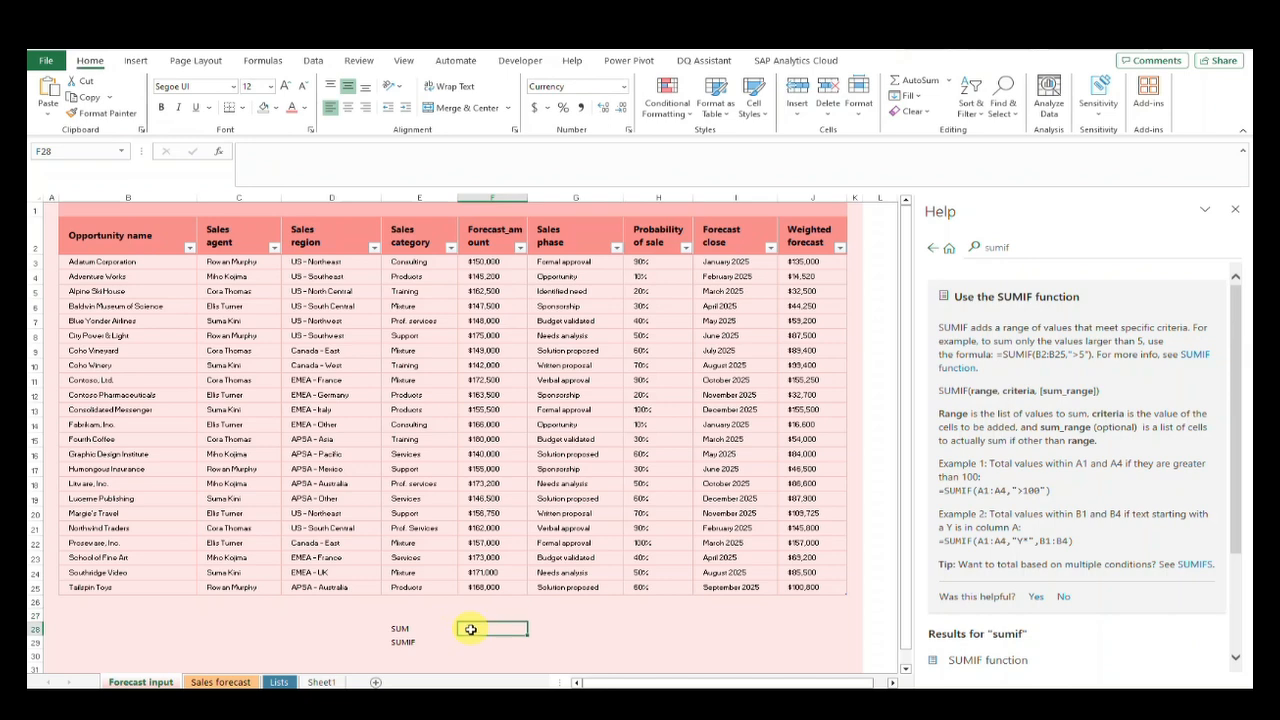
pyautogui.write('=su')
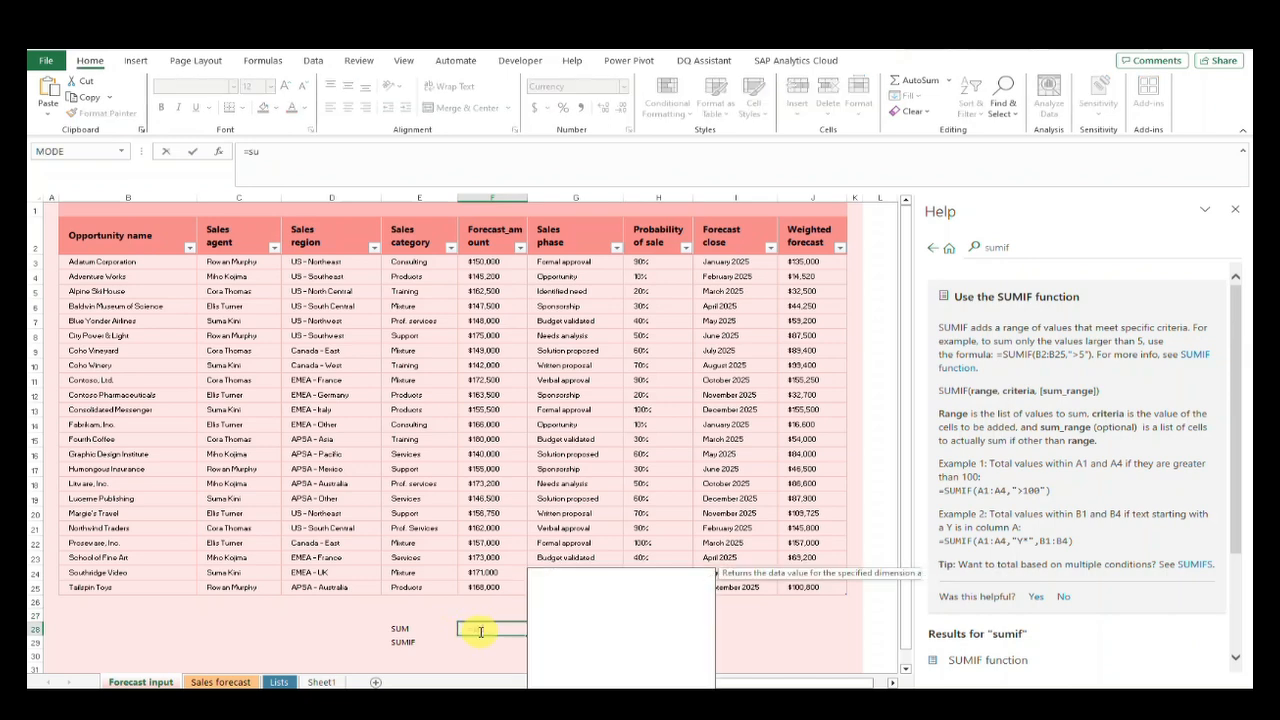
pyautogui.write('m(')
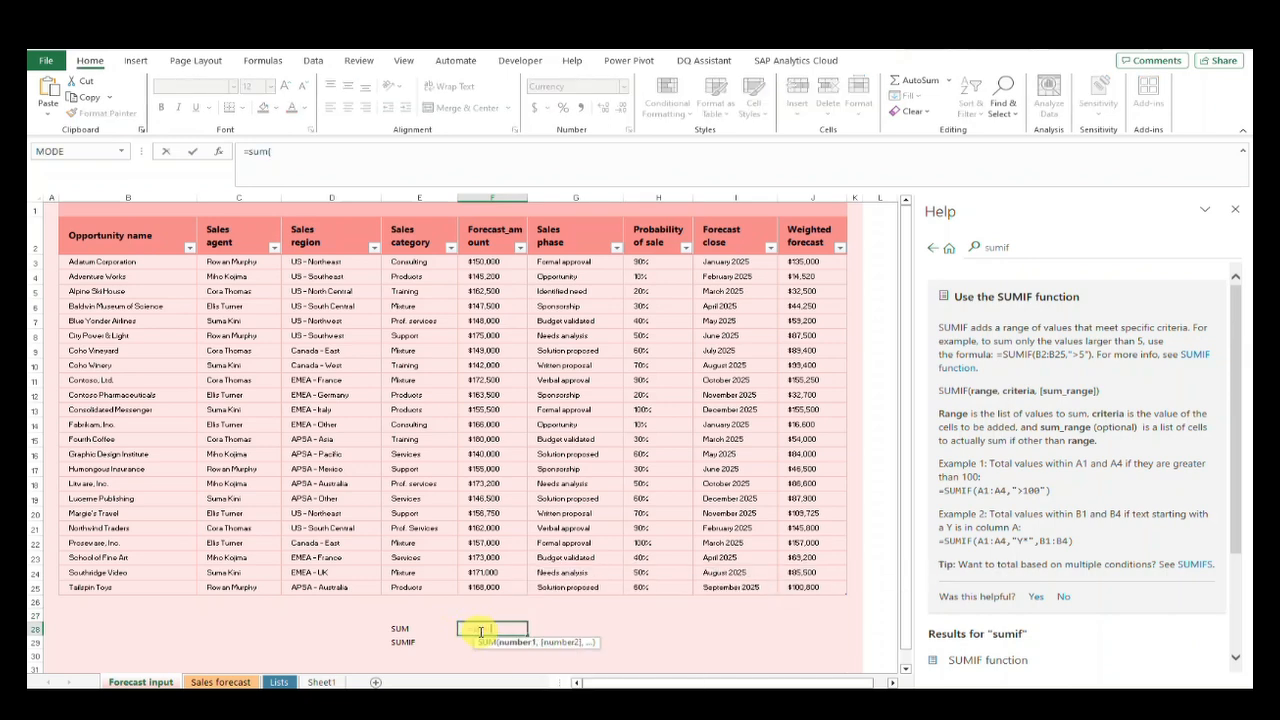
pyautogui.write('Table_ForecastInput')
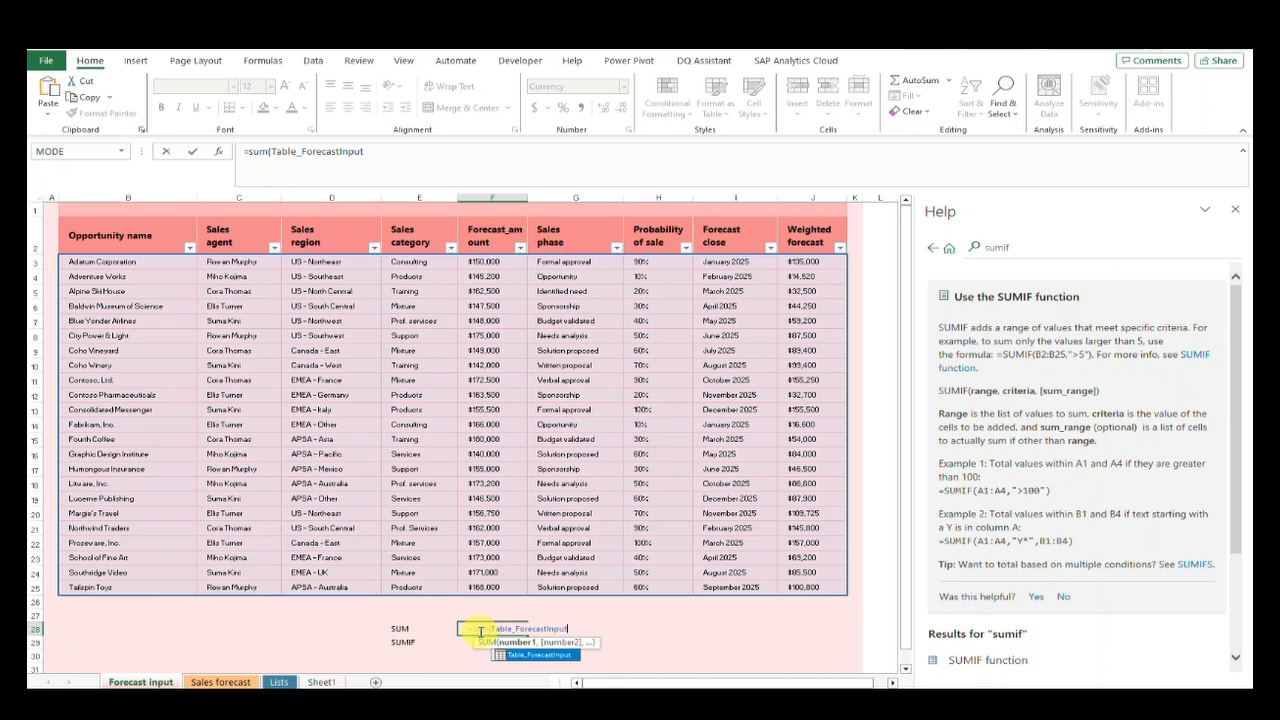
pyautogui.write('(')
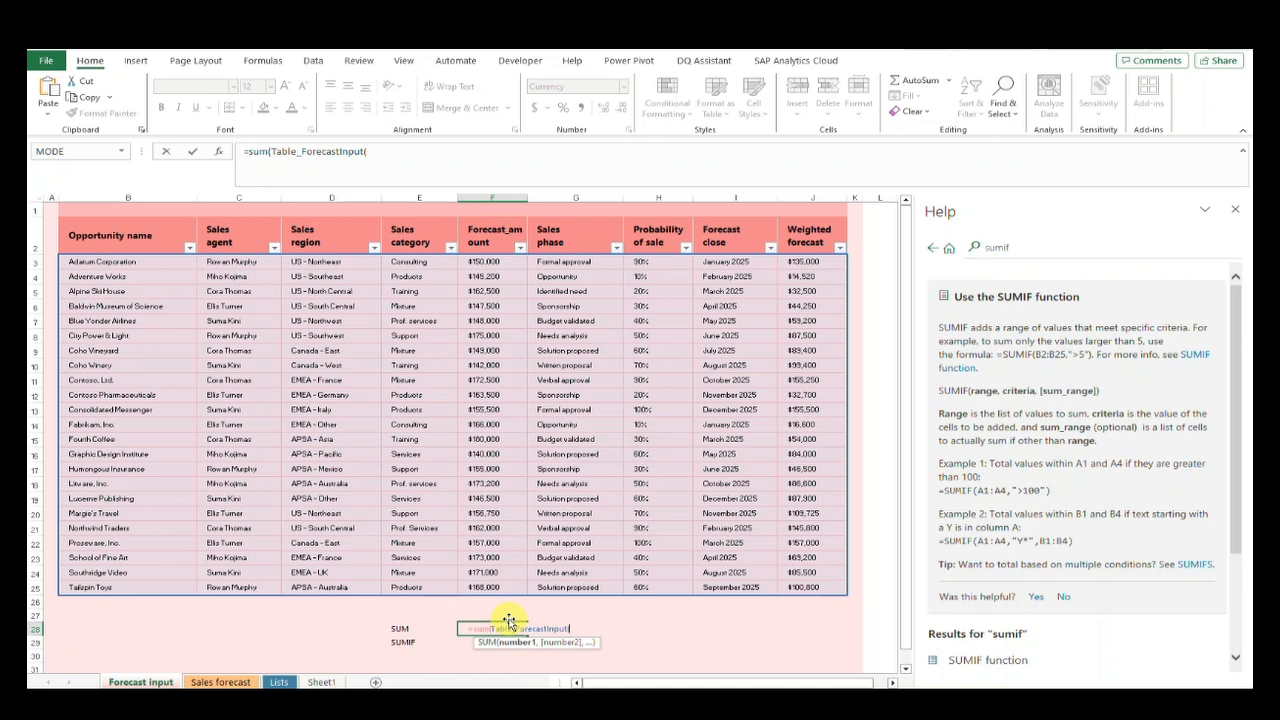
pyautogui.moveTo(480, 263); pyautogui.dragTo(484, 585)
pyautogui.write(')')
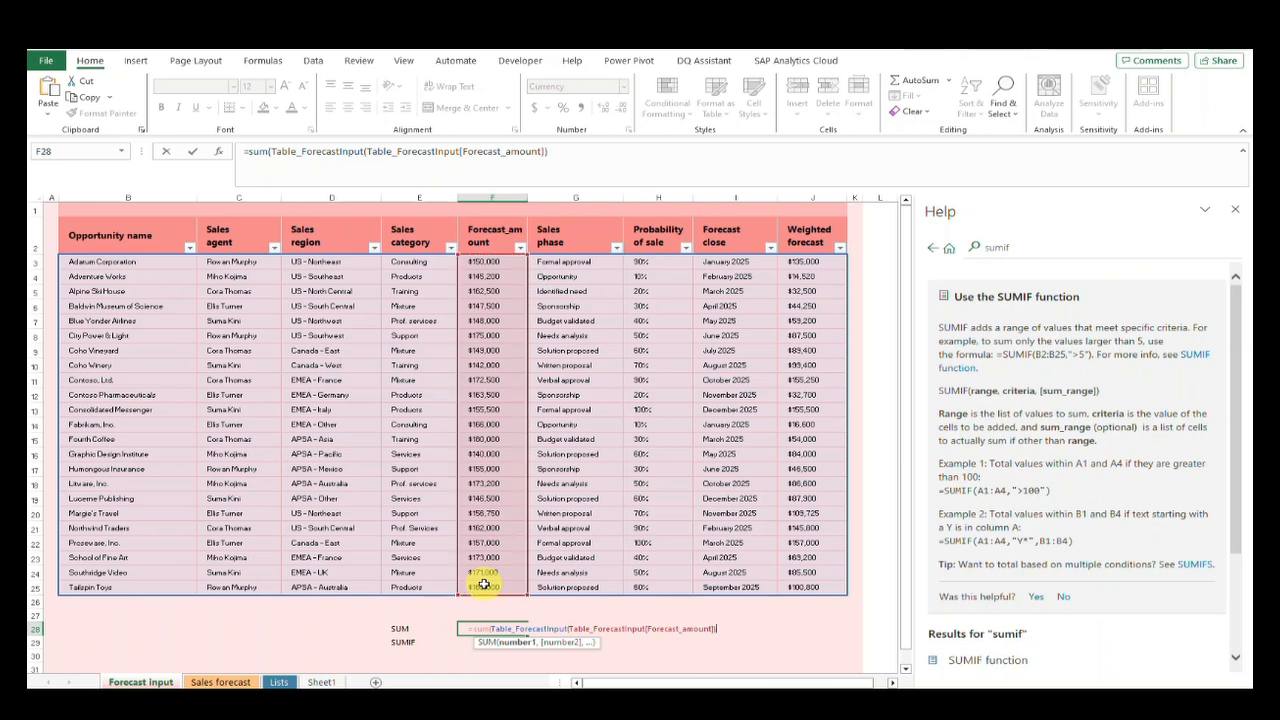
pyautogui.press('Return')
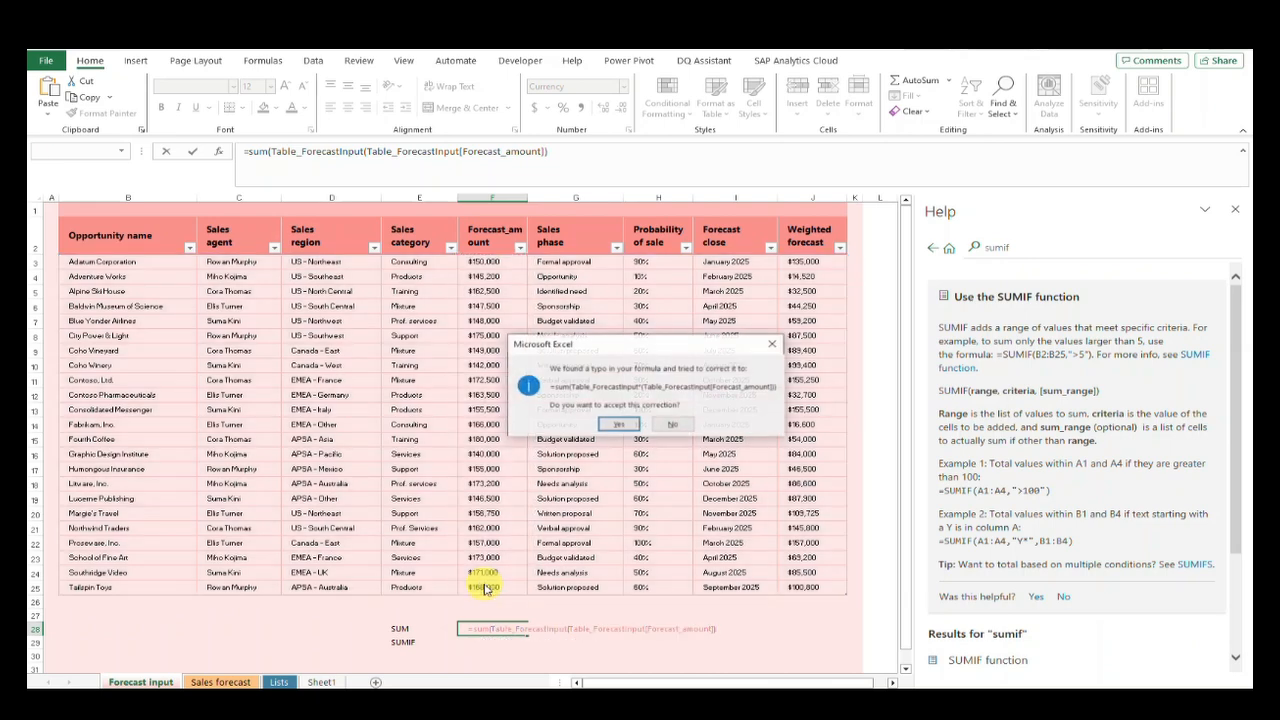
pyautogui.click(634, 431)
# Step: Correct the formula in F28 to =SUM(Table_ForecastInput[Forecast_amount]) by removing the extra table reference and surplus parentheses
pyautogui.click(505, 629)
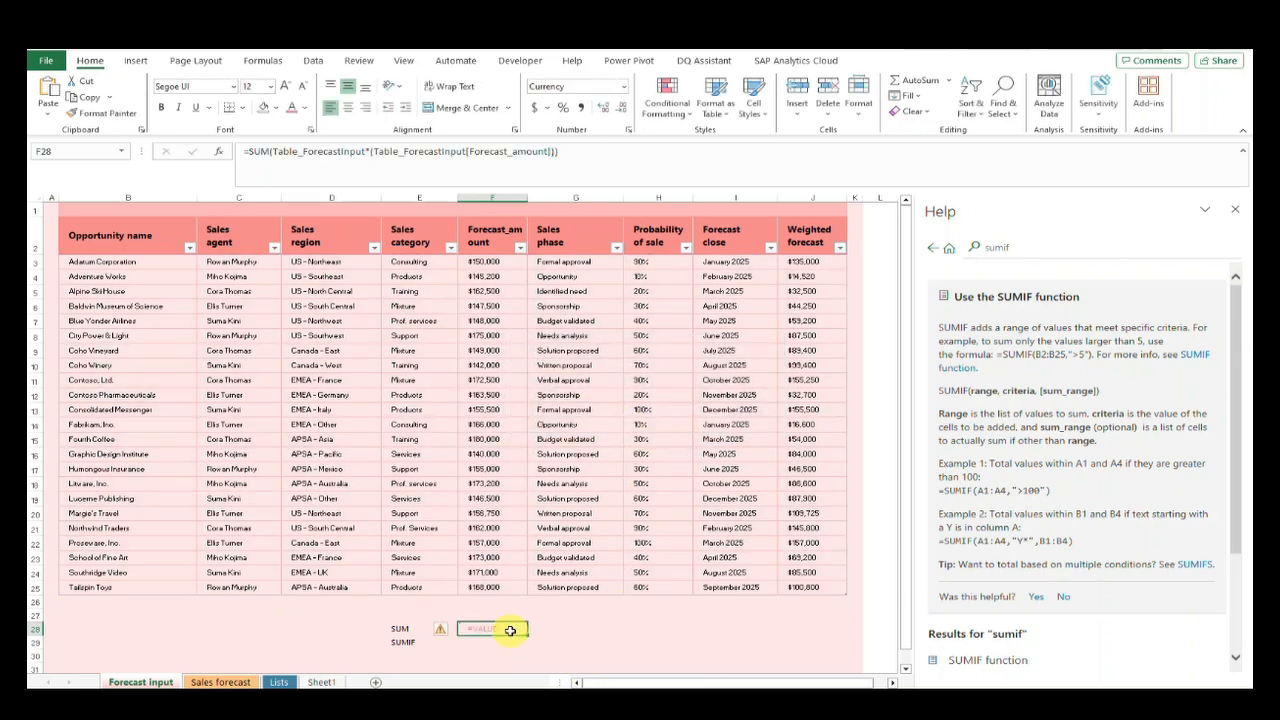
pyautogui.moveTo(372, 151); pyautogui.dragTo(276, 155)
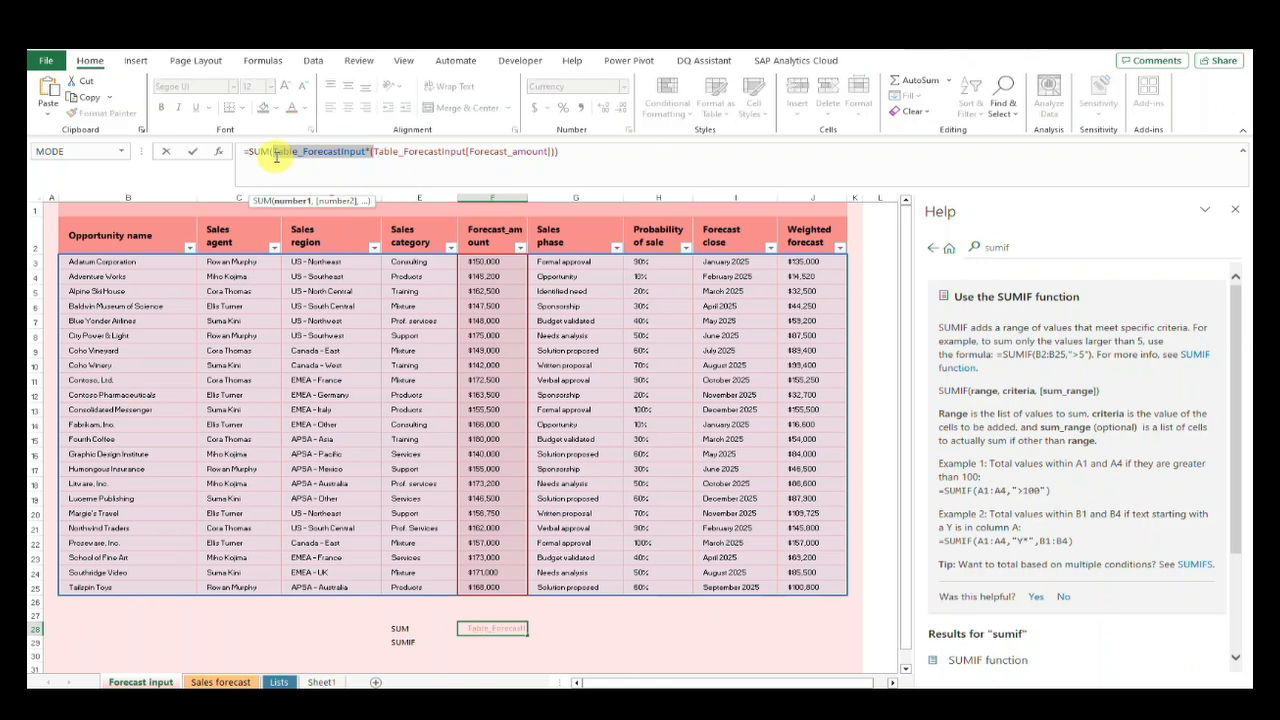
pyautogui.press('BackSpace')
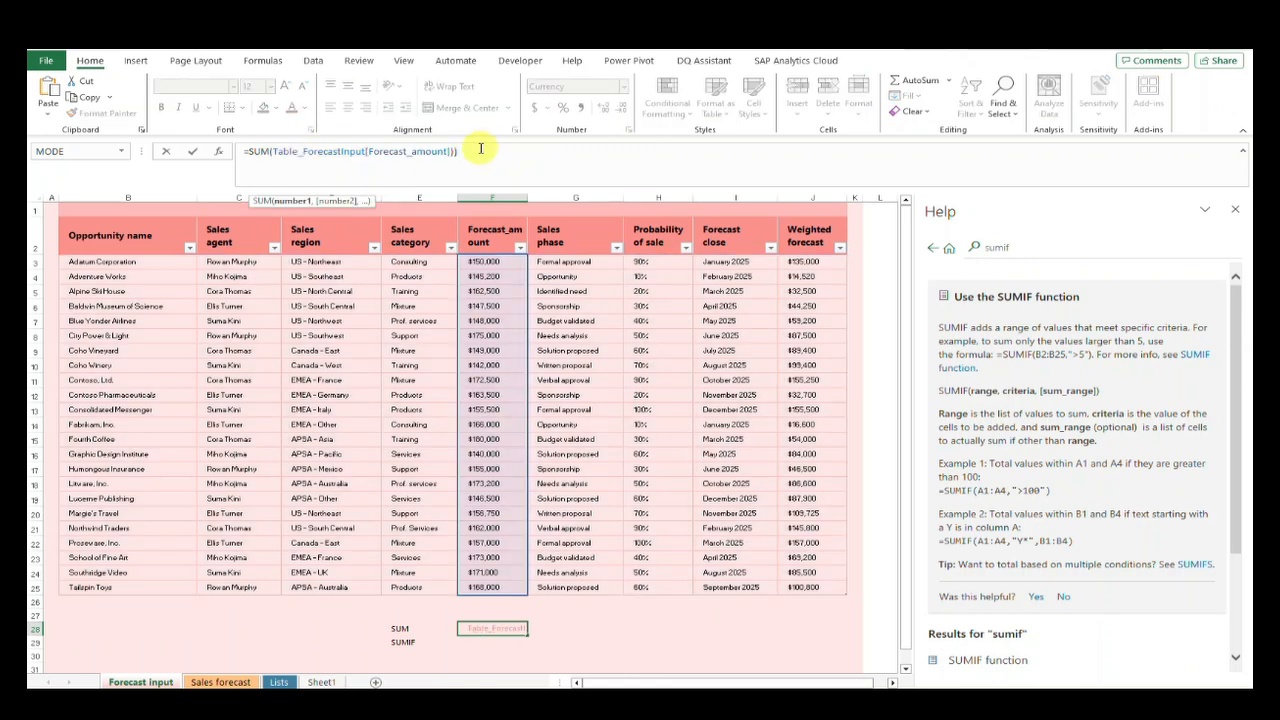
pyautogui.click(476, 152)
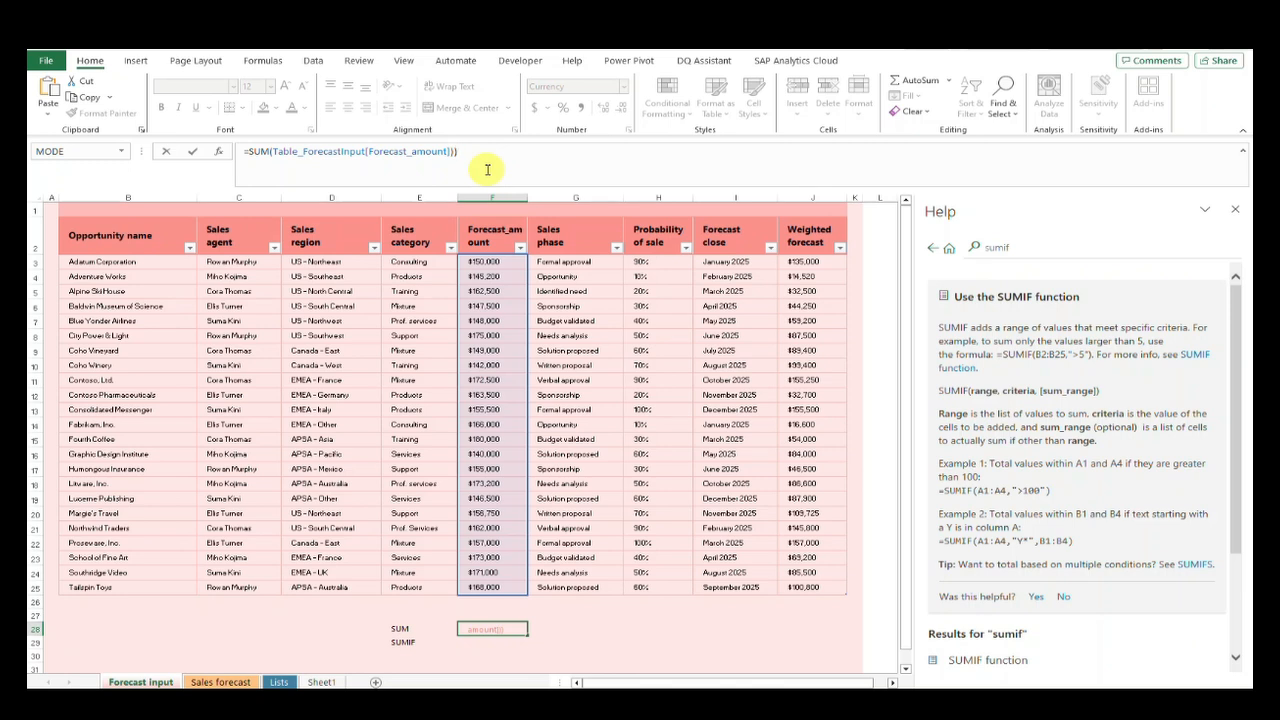
pyautogui.press('BackSpace')
pyautogui.press('Return')
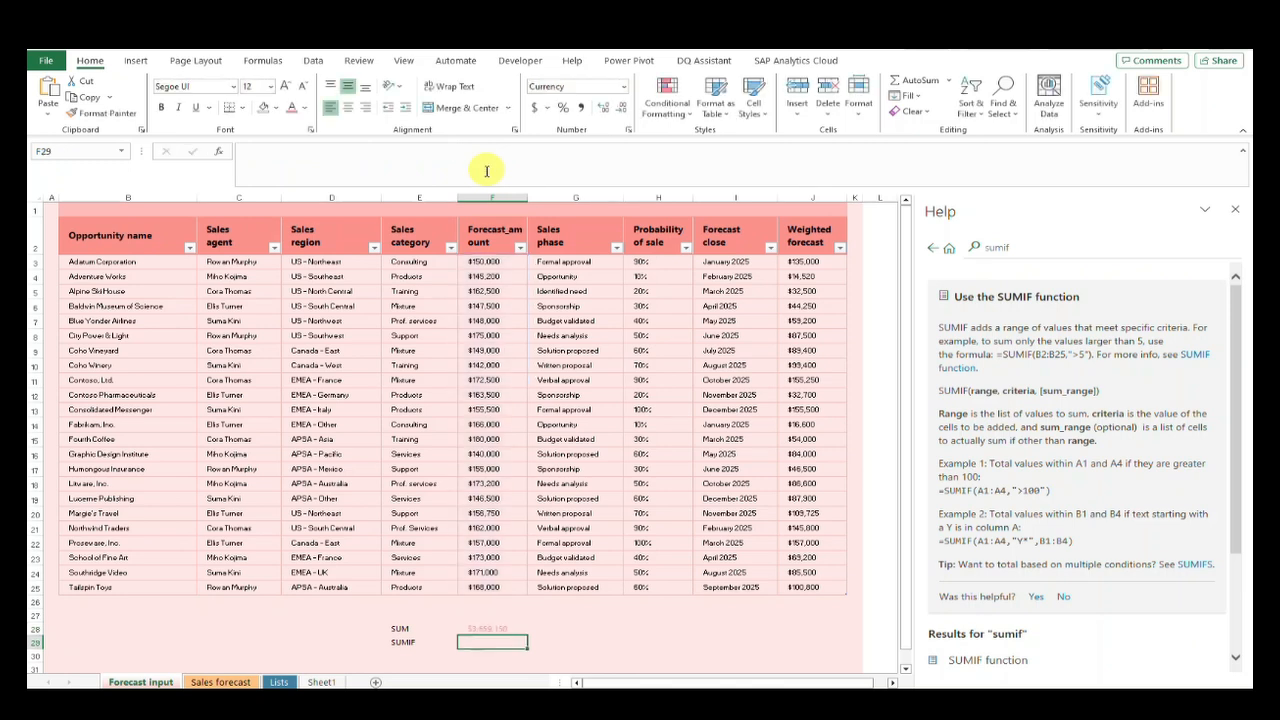
# Step: Format the SUM result in F28 with font size 14 and black font colour
pyautogui.click(495, 629)
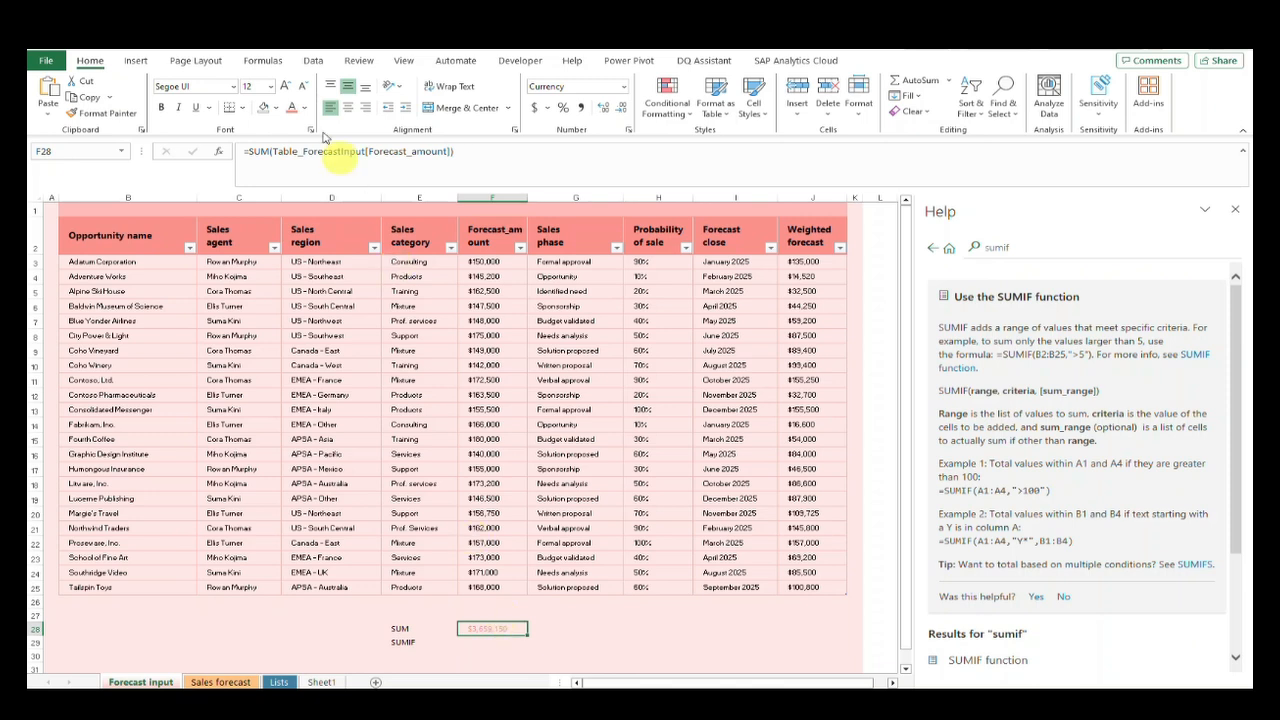
pyautogui.click(272, 88)
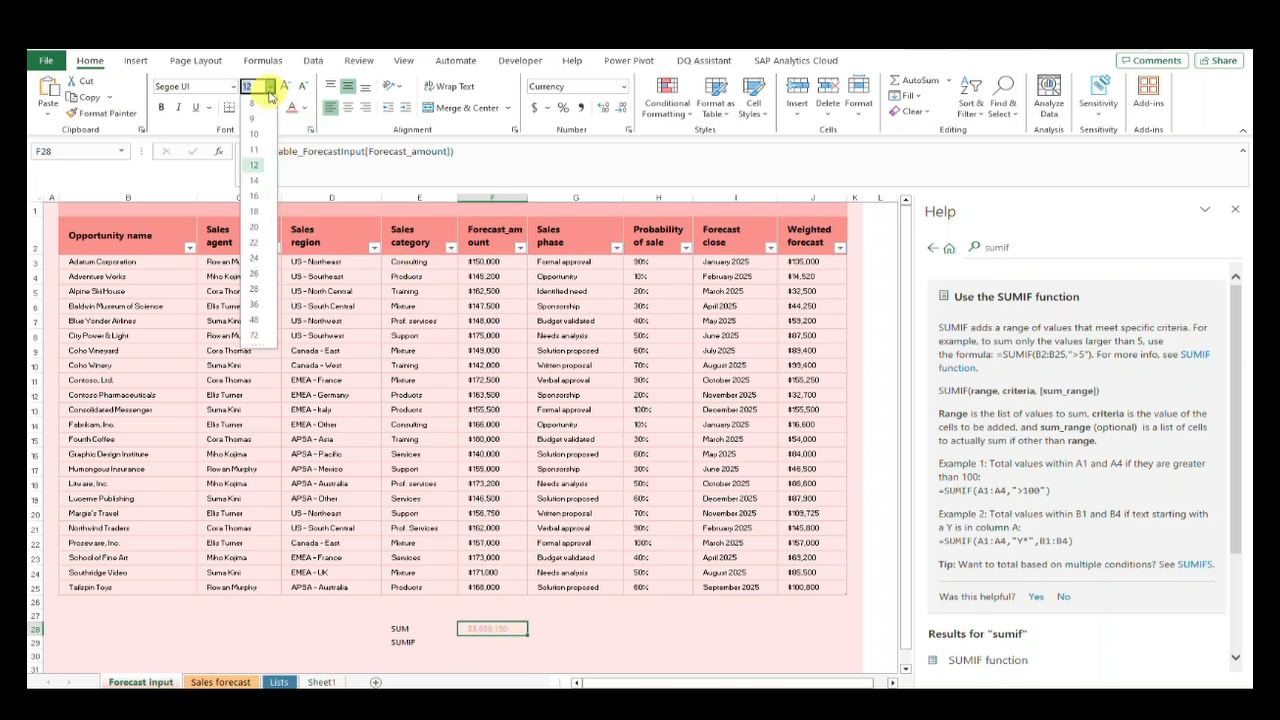
pyautogui.click(252, 214)
pyautogui.click(306, 109)
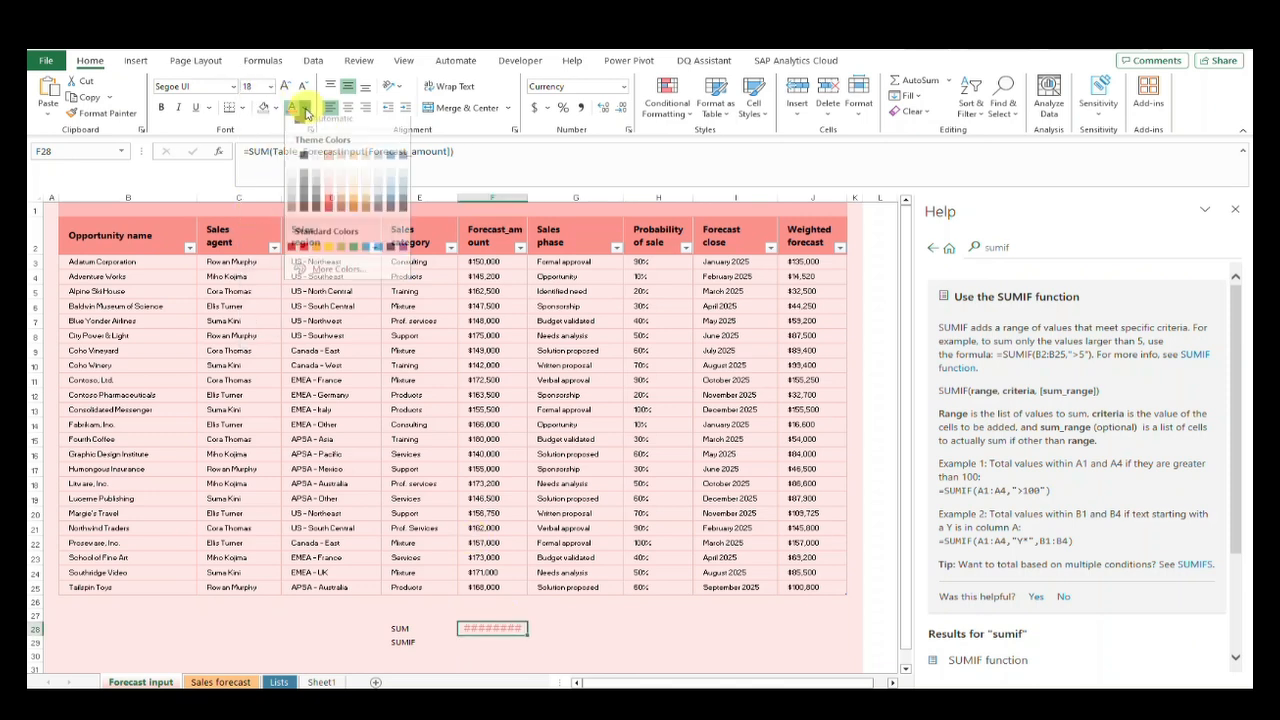
pyautogui.click(262, 87)
pyautogui.click(270, 87)
pyautogui.click(263, 180)
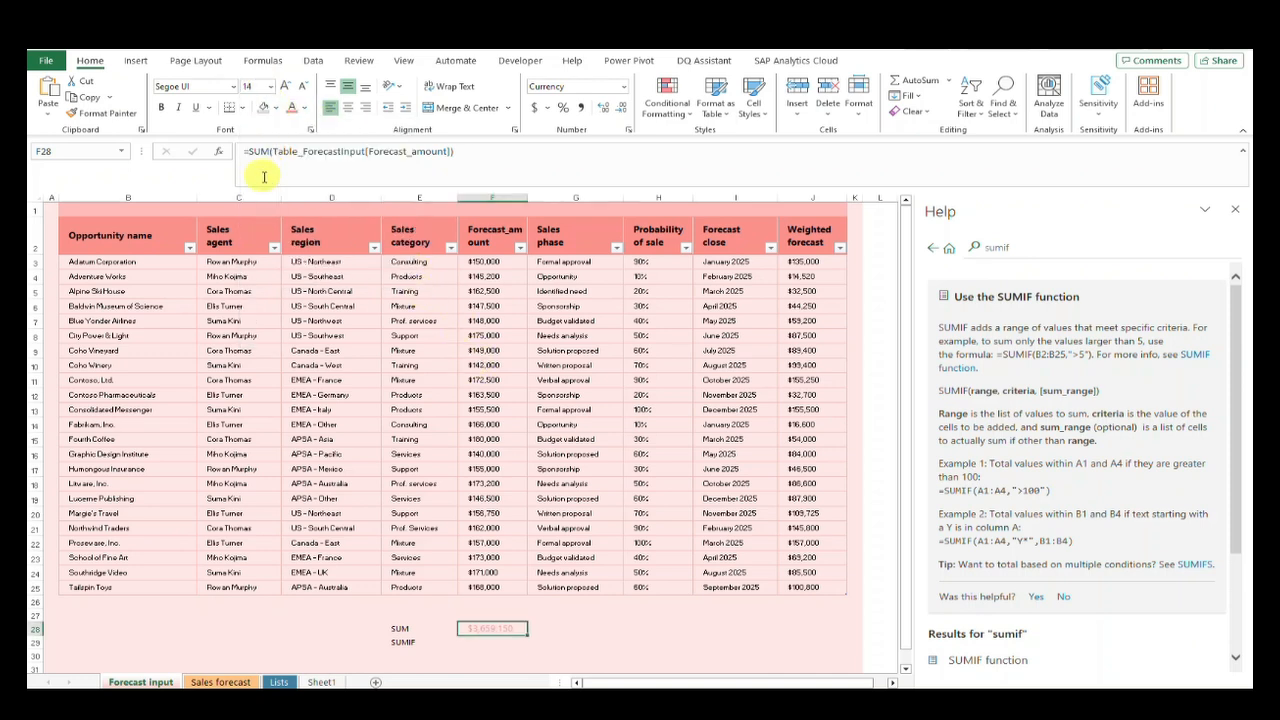
pyautogui.click(304, 110)
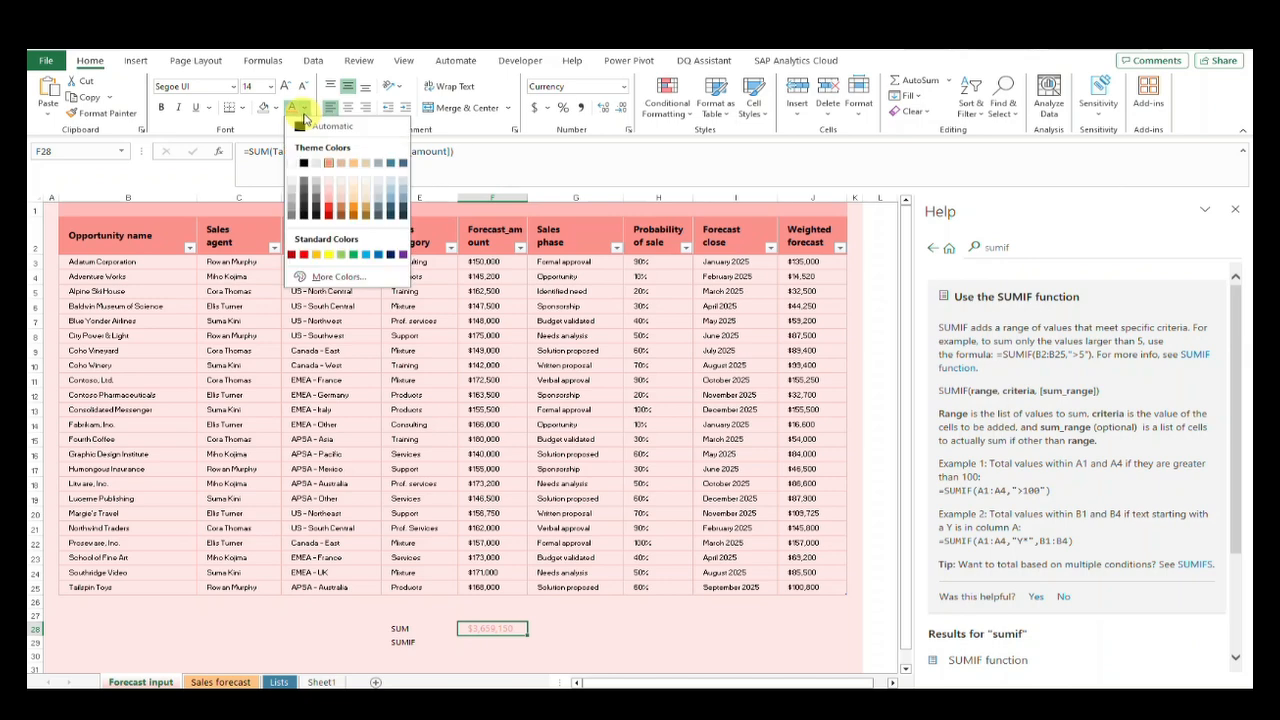
pyautogui.click(306, 167)
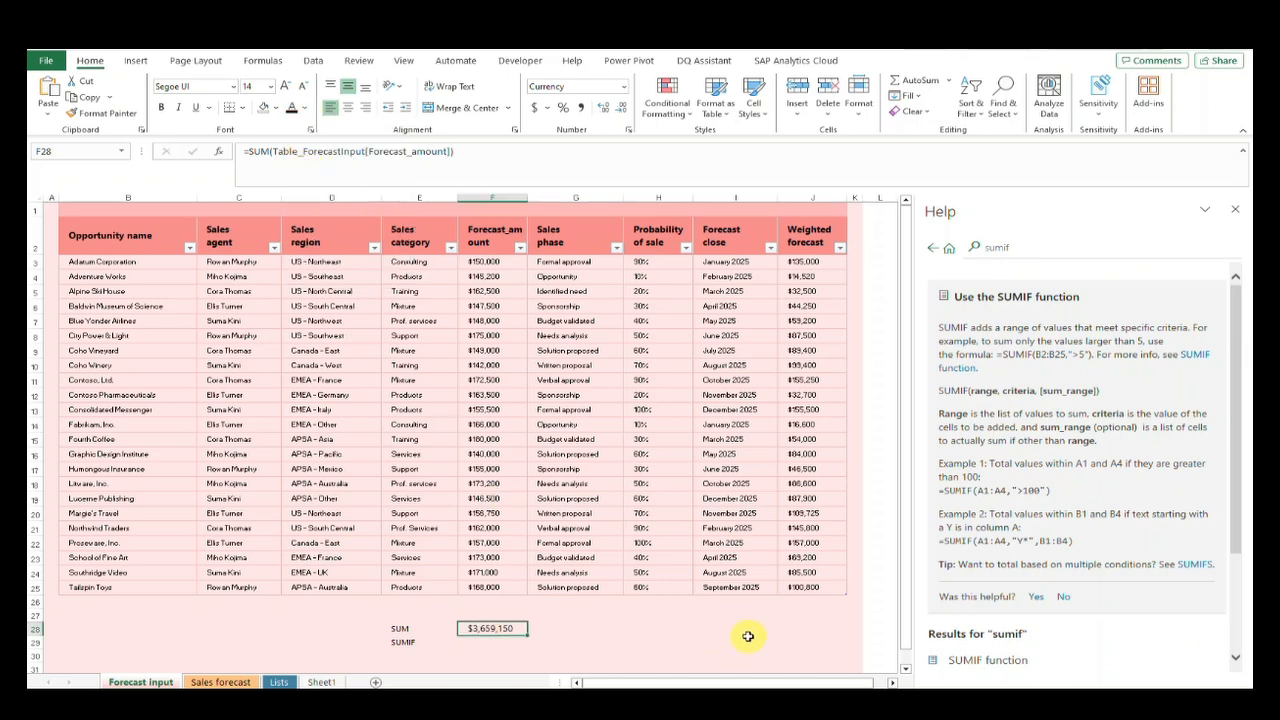
# Step: Begin a SUMIF formula in cell F29 with the table's whole Sales phase column, Table_ForecastInput[Sales phase], as the range
pyautogui.click(1221, 693)
pyautogui.click(1221, 693)
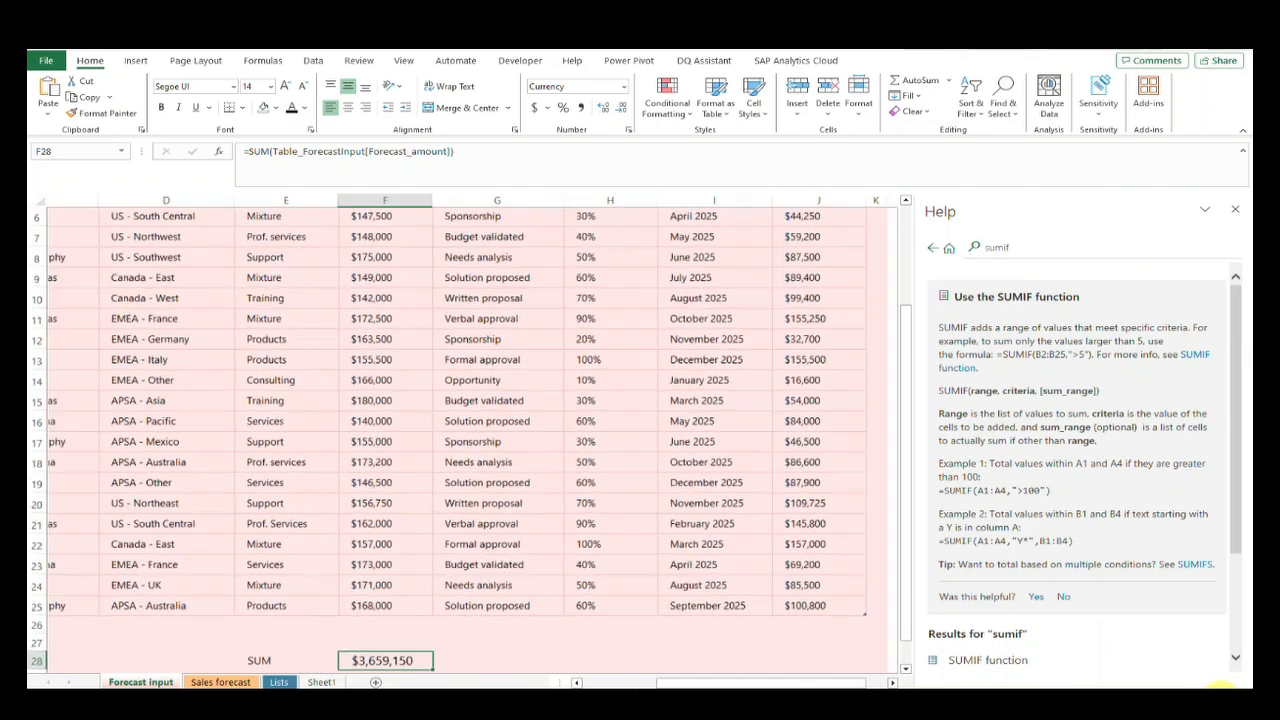
pyautogui.click(1221, 693)
pyautogui.scroll(-4, 617, 540)
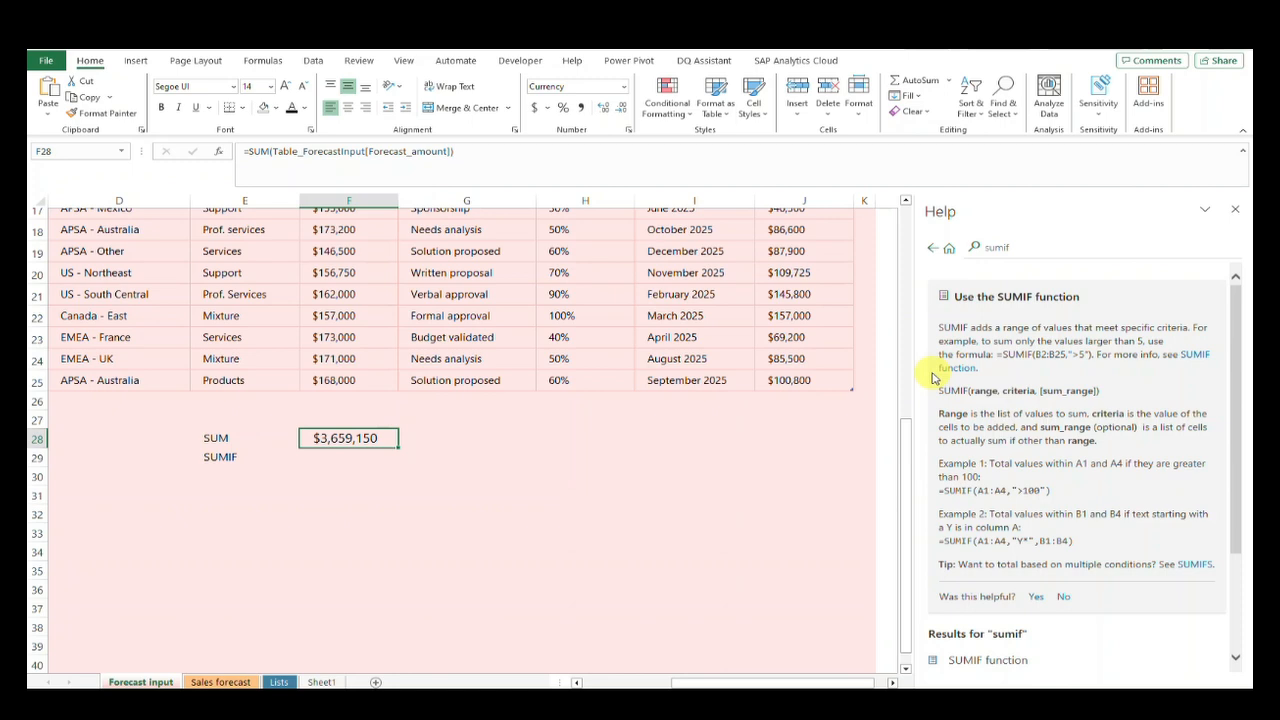
pyautogui.click(320, 464)
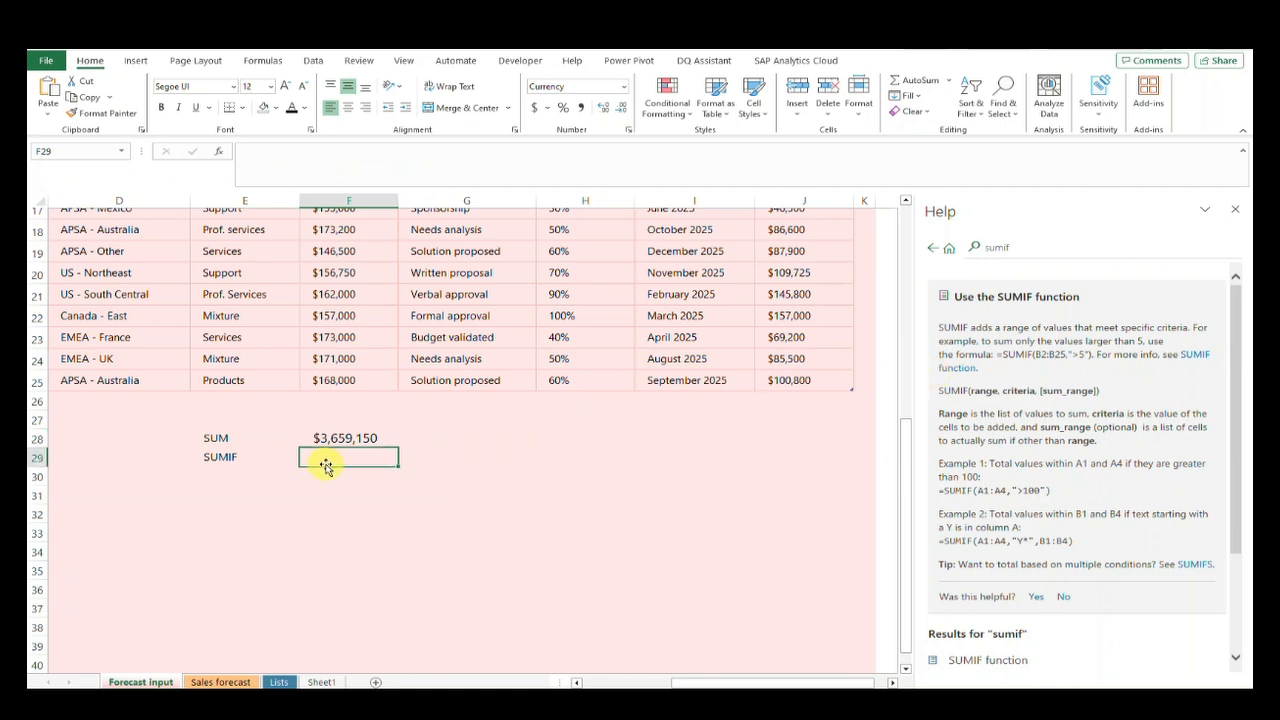
pyautogui.write('=SUMI')
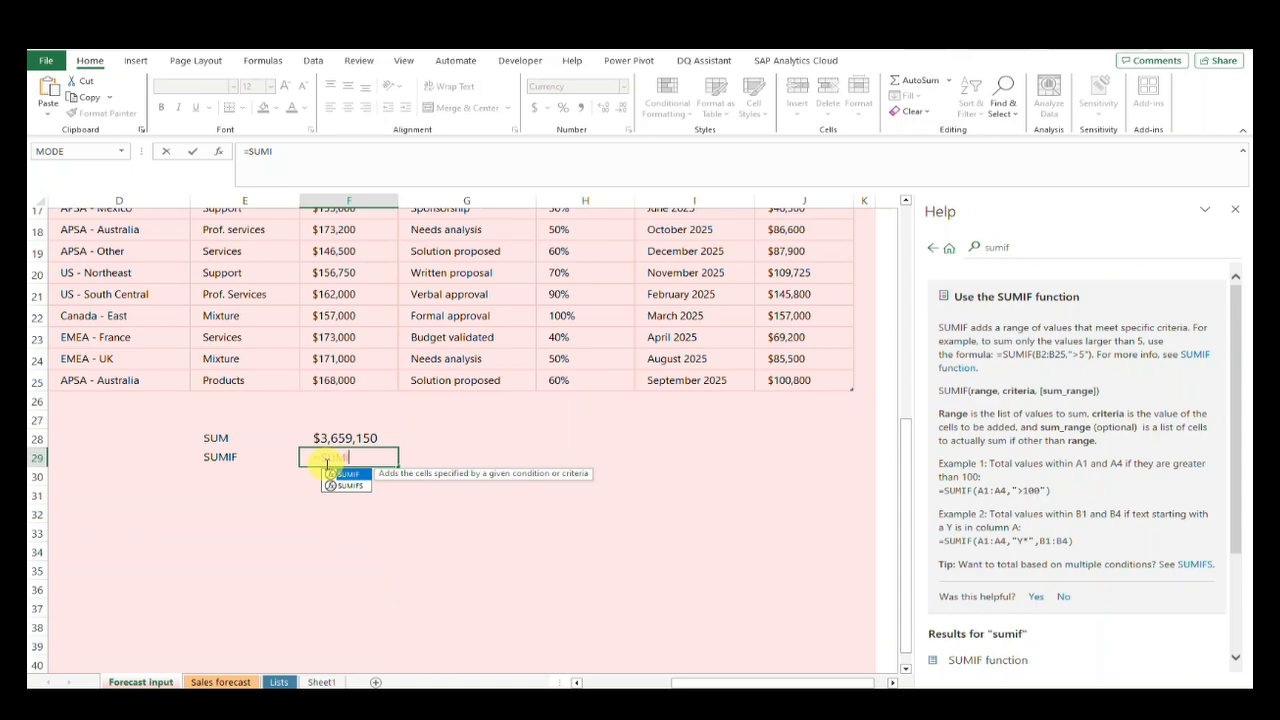
pyautogui.write('F')
pyautogui.write('(')
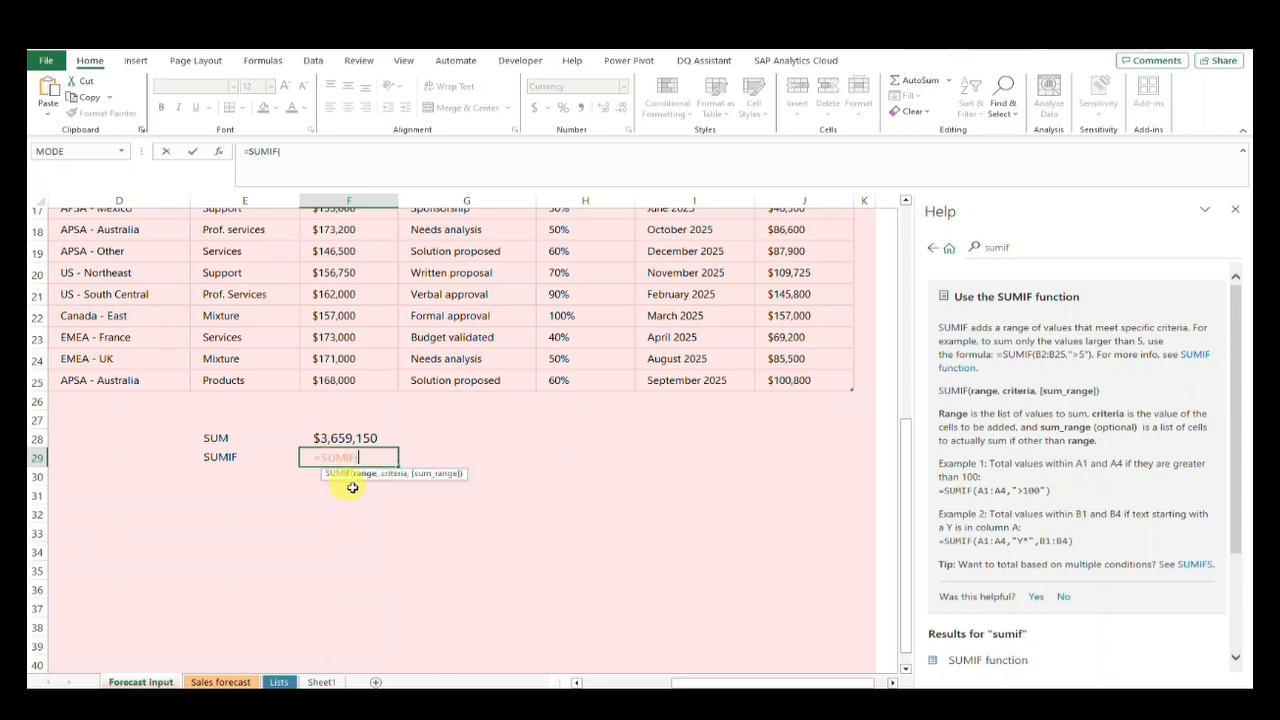
pyautogui.scroll(4, 580, 395)
pyautogui.scroll(2, 517, 403)
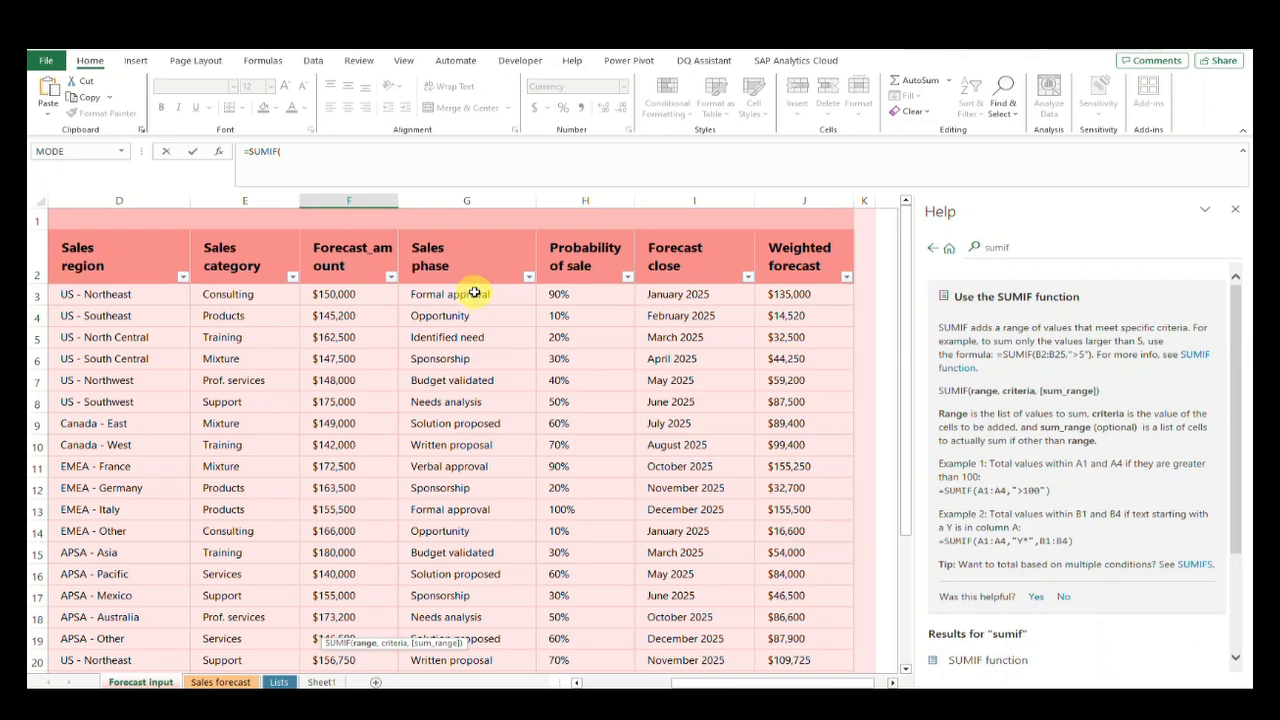
pyautogui.moveTo(474, 293); pyautogui.dragTo(539, 604)
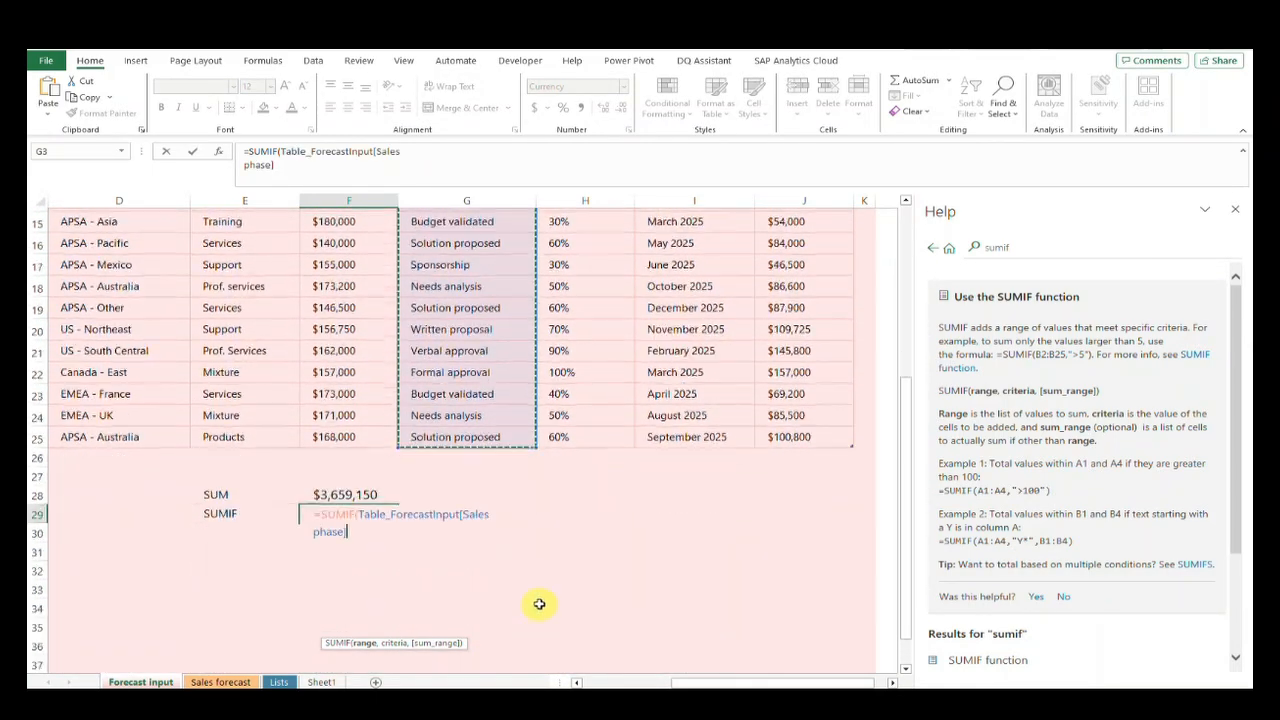
pyautogui.click(505, 456)
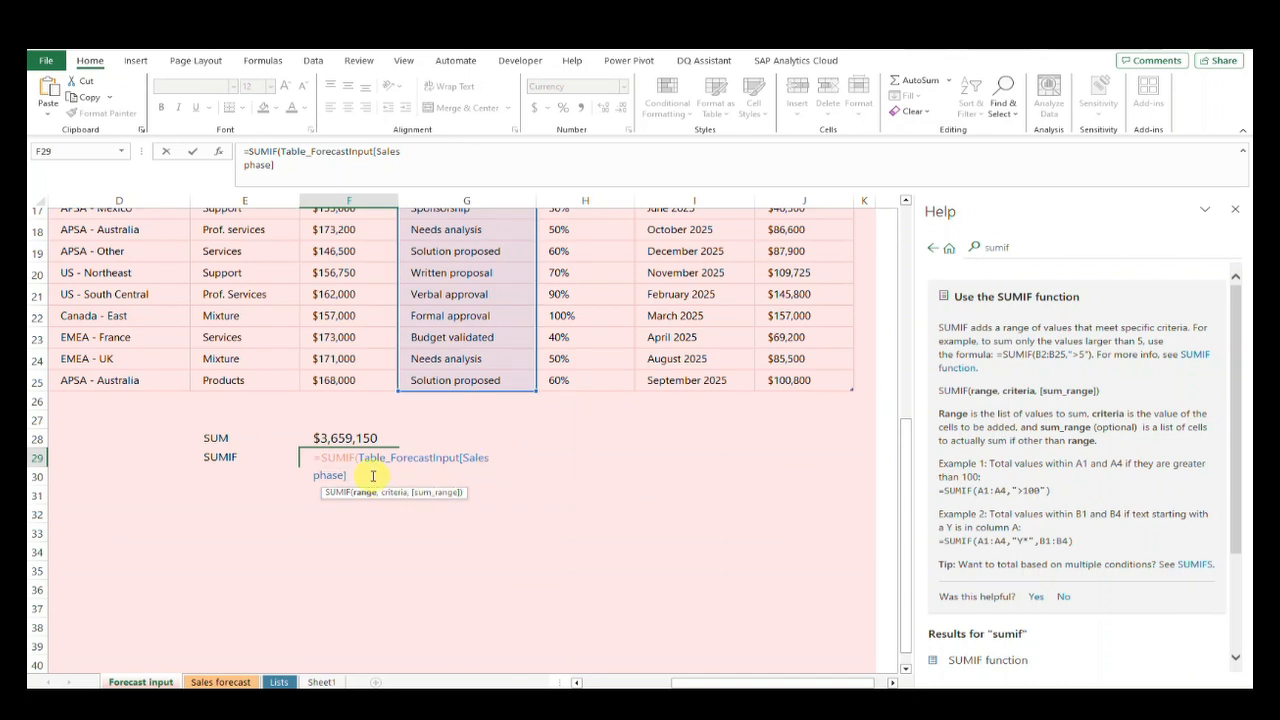
# Step: Add "Verbal approval" as the criteria of the SUMIF formula in F29
pyautogui.write(', "Ver')
pyautogui.write('bal ')
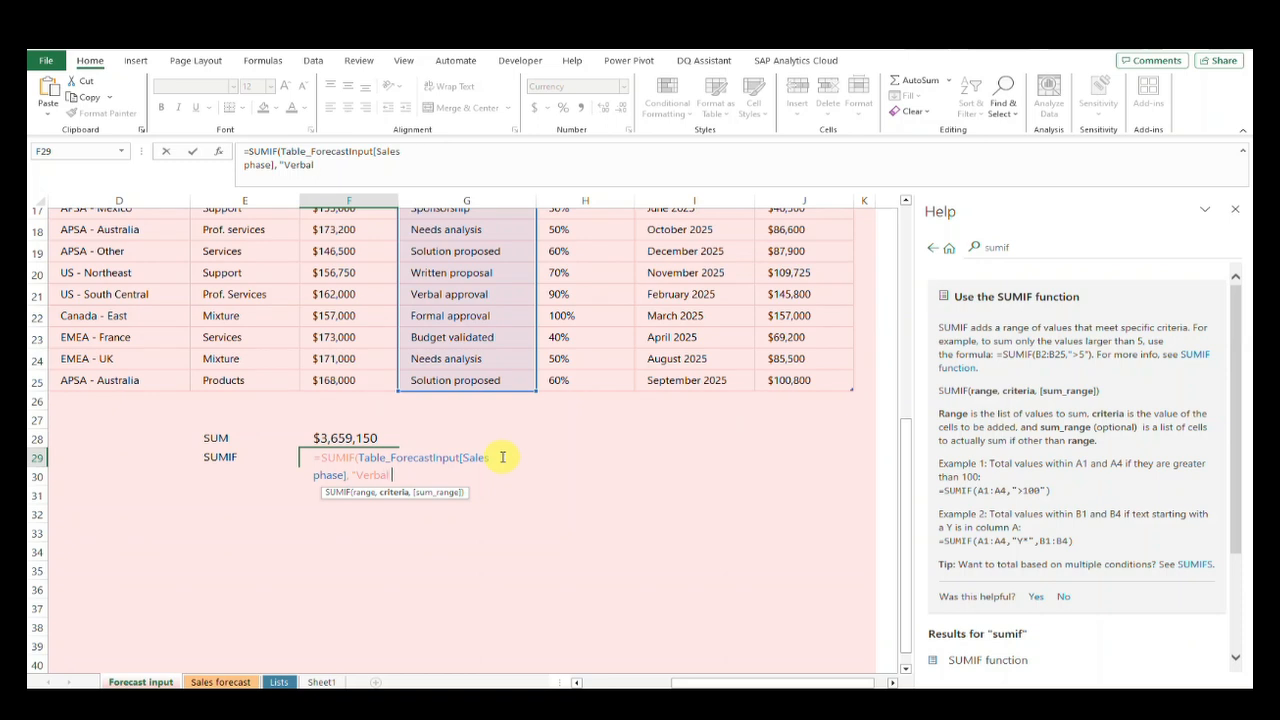
pyautogui.write('approval",')
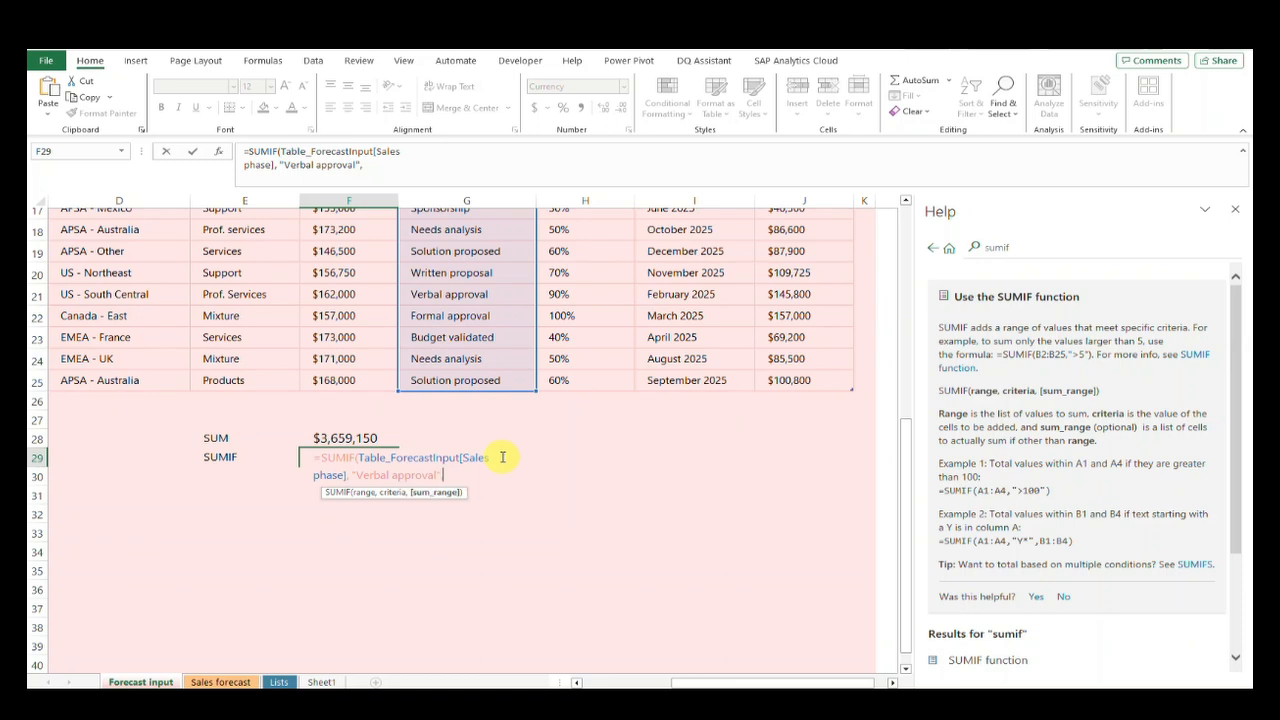
# Step: Use the whole Forecast_amount column, Table_ForecastInput[Forecast_amount], as the sum range and complete the SUMIF formula in F29
pyautogui.scroll(5, 450, 400)
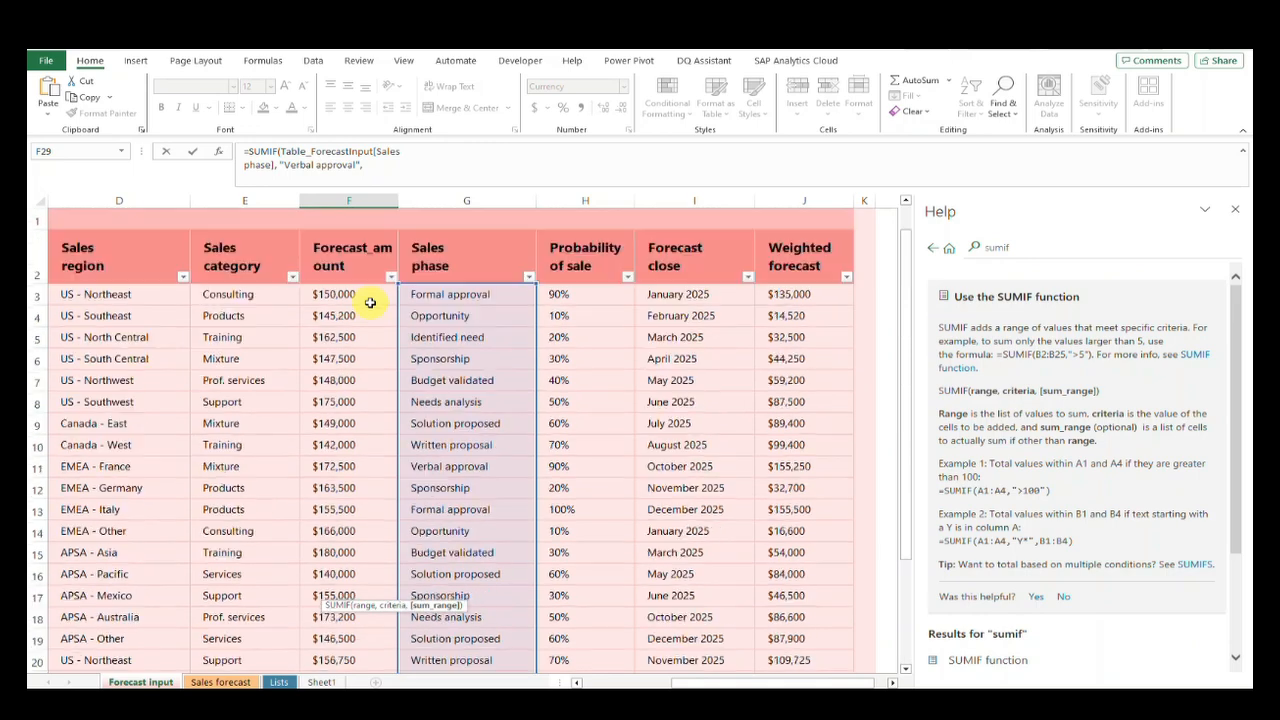
pyautogui.click(352, 296)
pyautogui.moveTo(352, 296); pyautogui.dragTo(350, 688)
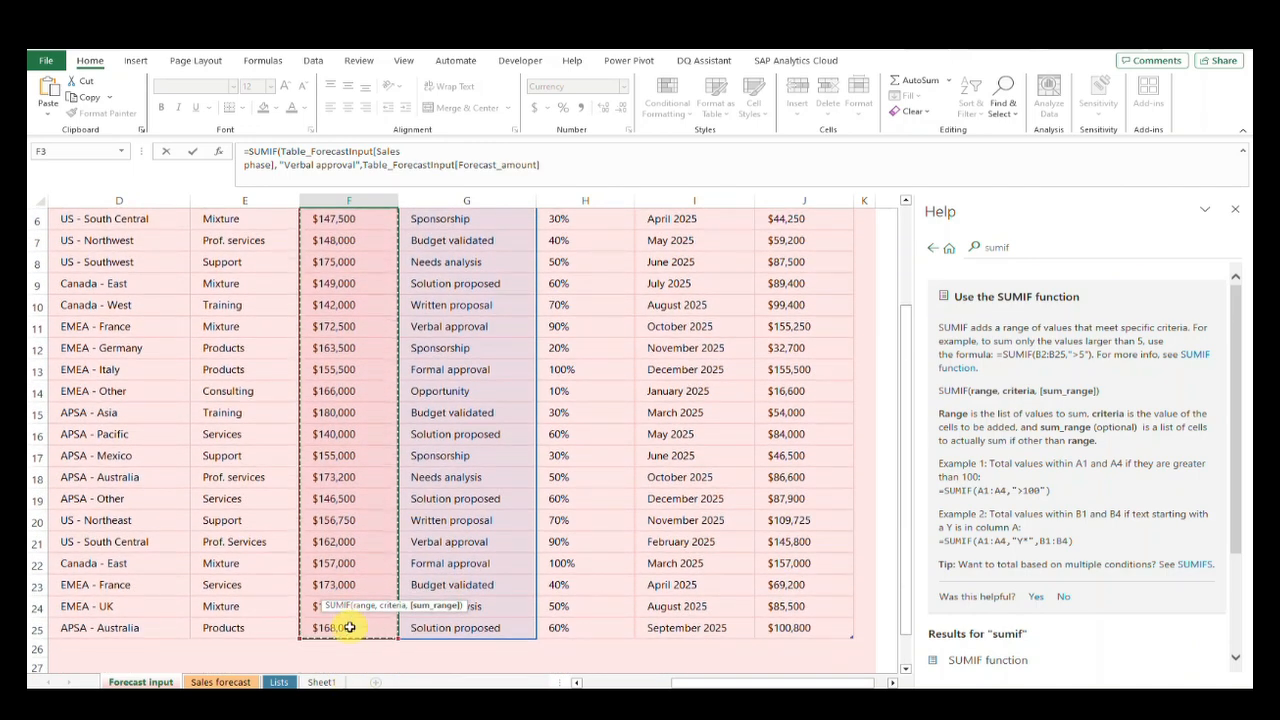
pyautogui.scroll(2, 389, 409)
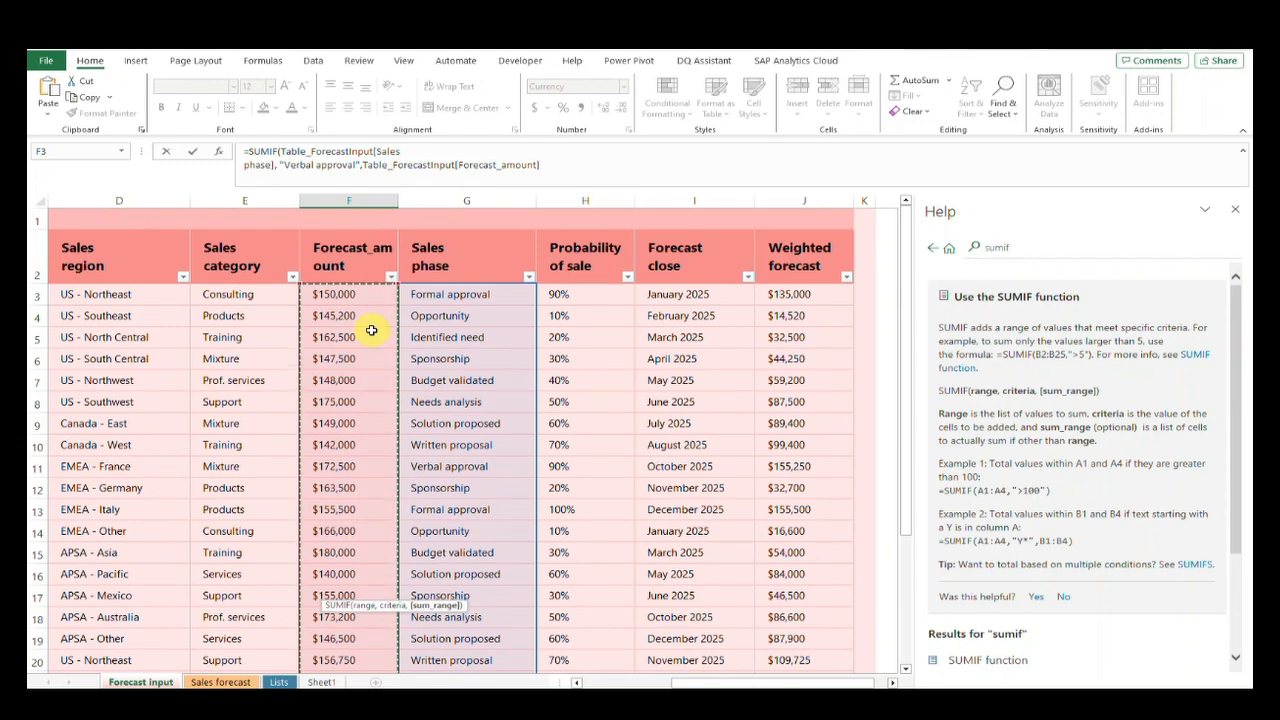
pyautogui.scroll(-5, 428, 320)
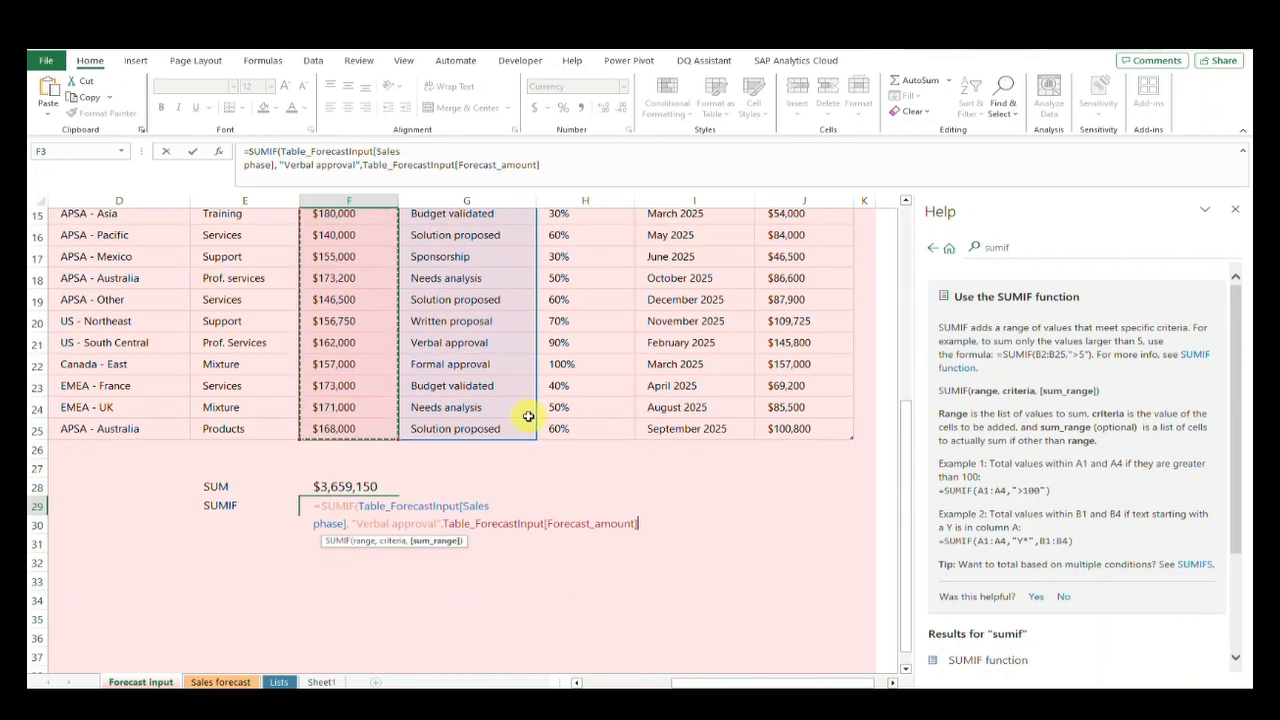
pyautogui.write(')')
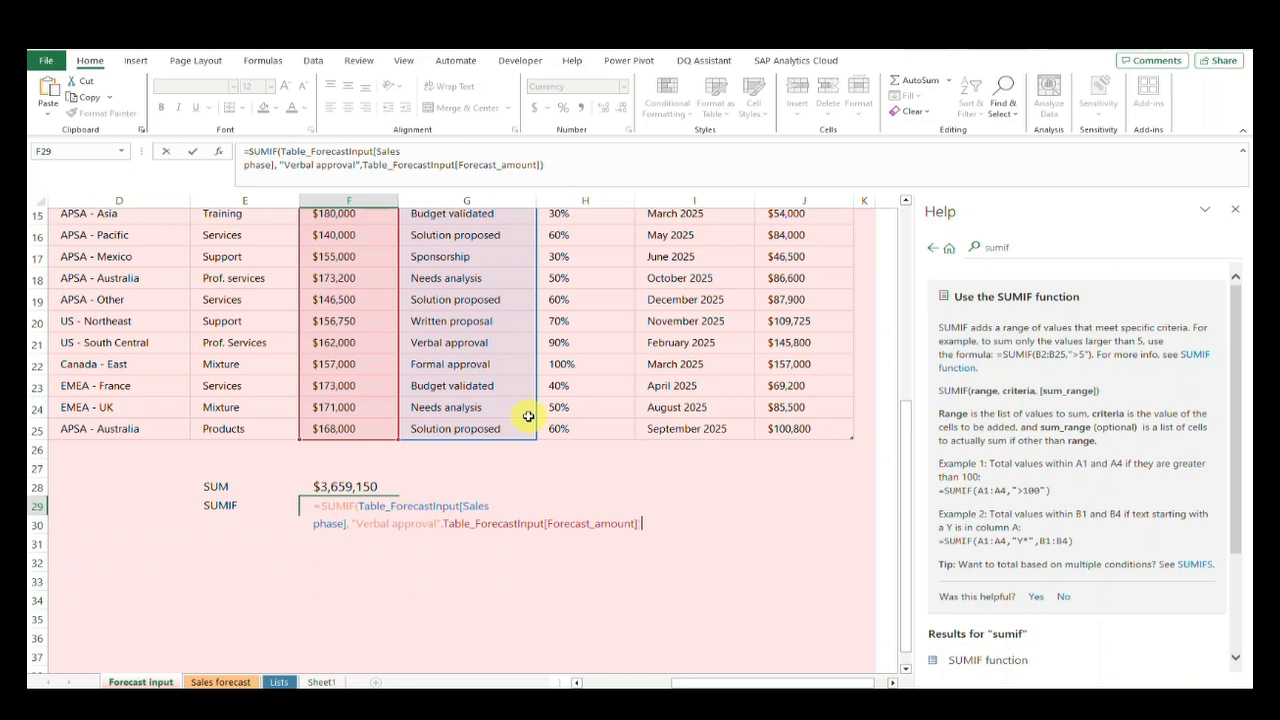
pyautogui.press('Return')
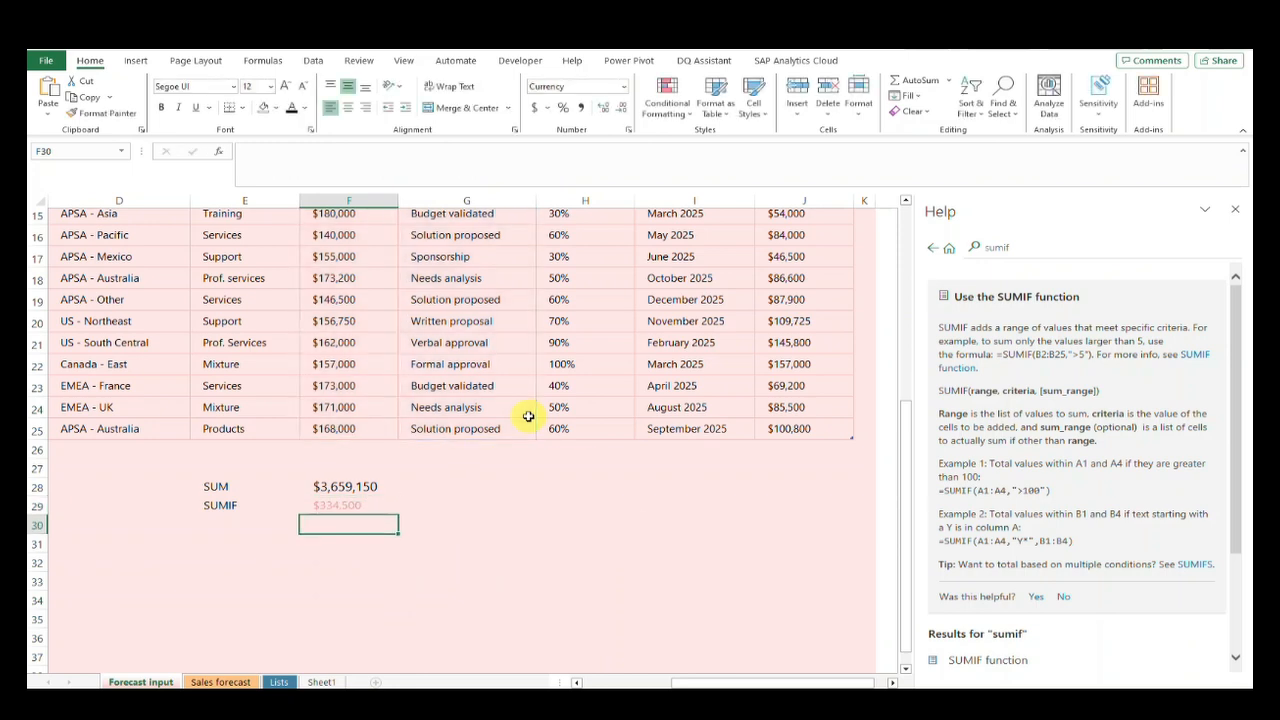
# Step: Format the SUMIF result in F29 with black font colour and font size 14
pyautogui.click(372, 506)
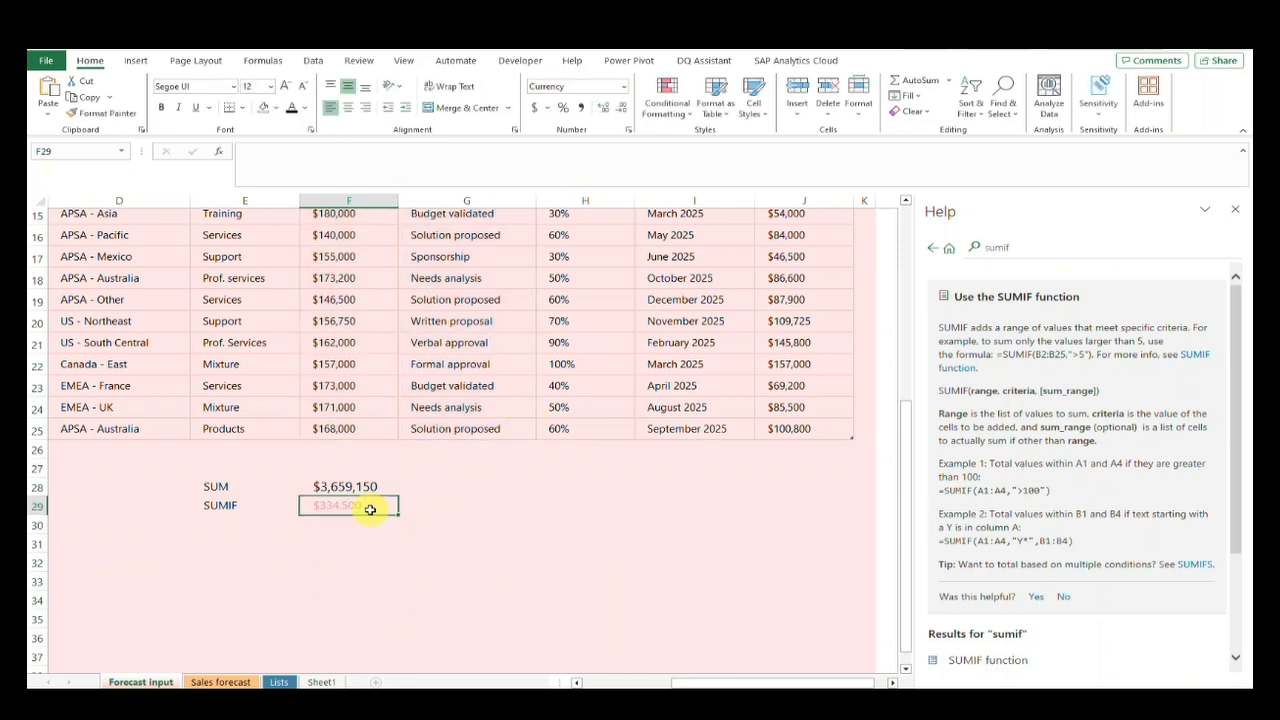
pyautogui.click(270, 86)
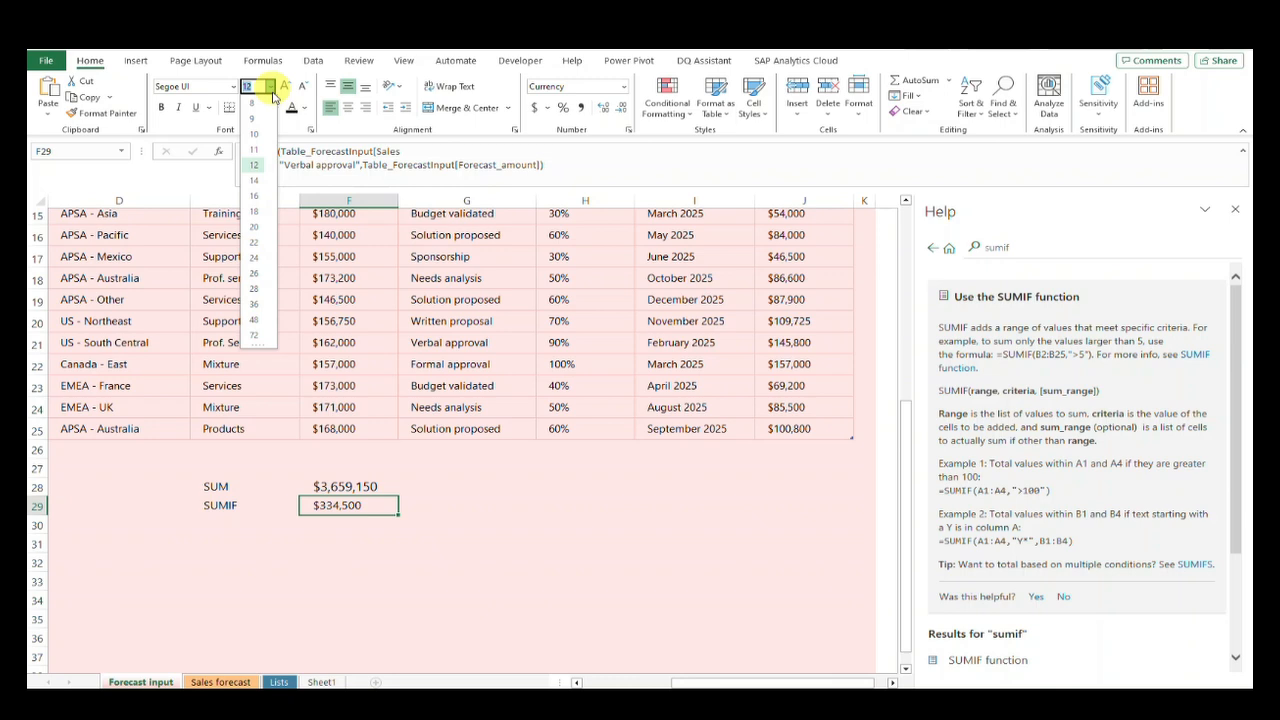
pyautogui.click(263, 180)
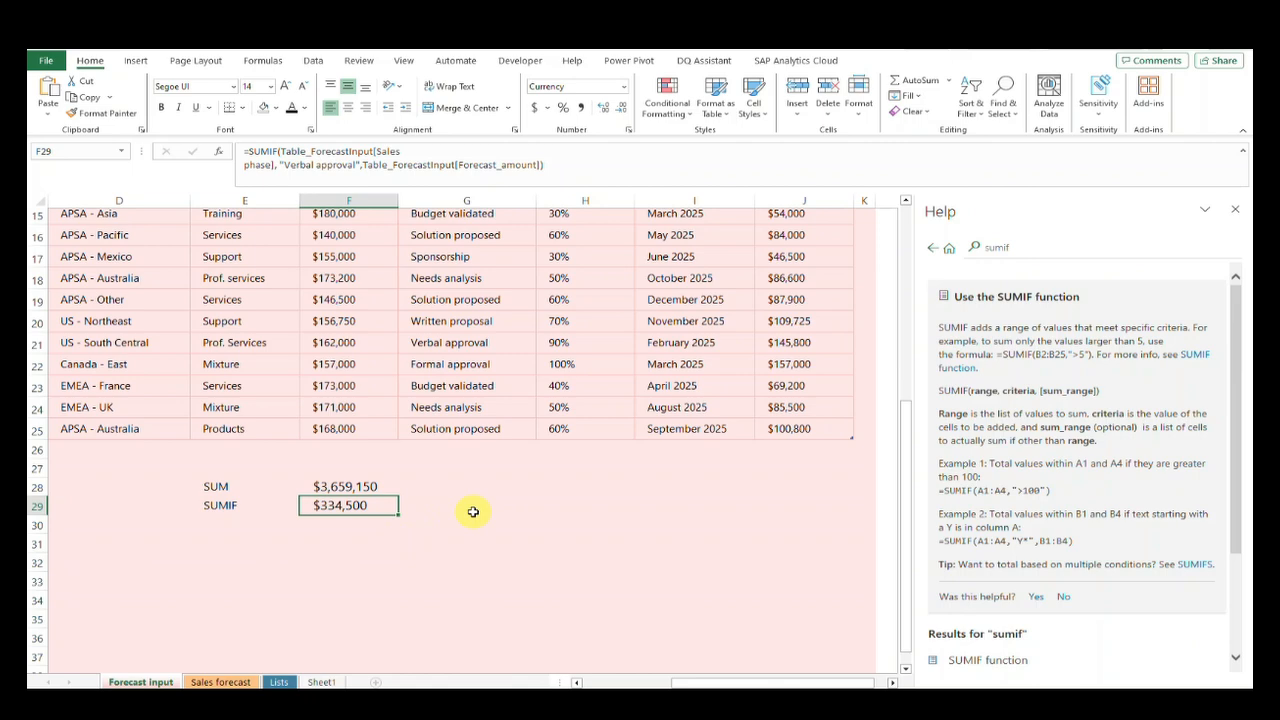
# Step: Review the Sales phase and Forecast_amount entries in the table against the SUM formula in F28 and the SUMIF formula in F29
pyautogui.scroll(5, 474, 450)
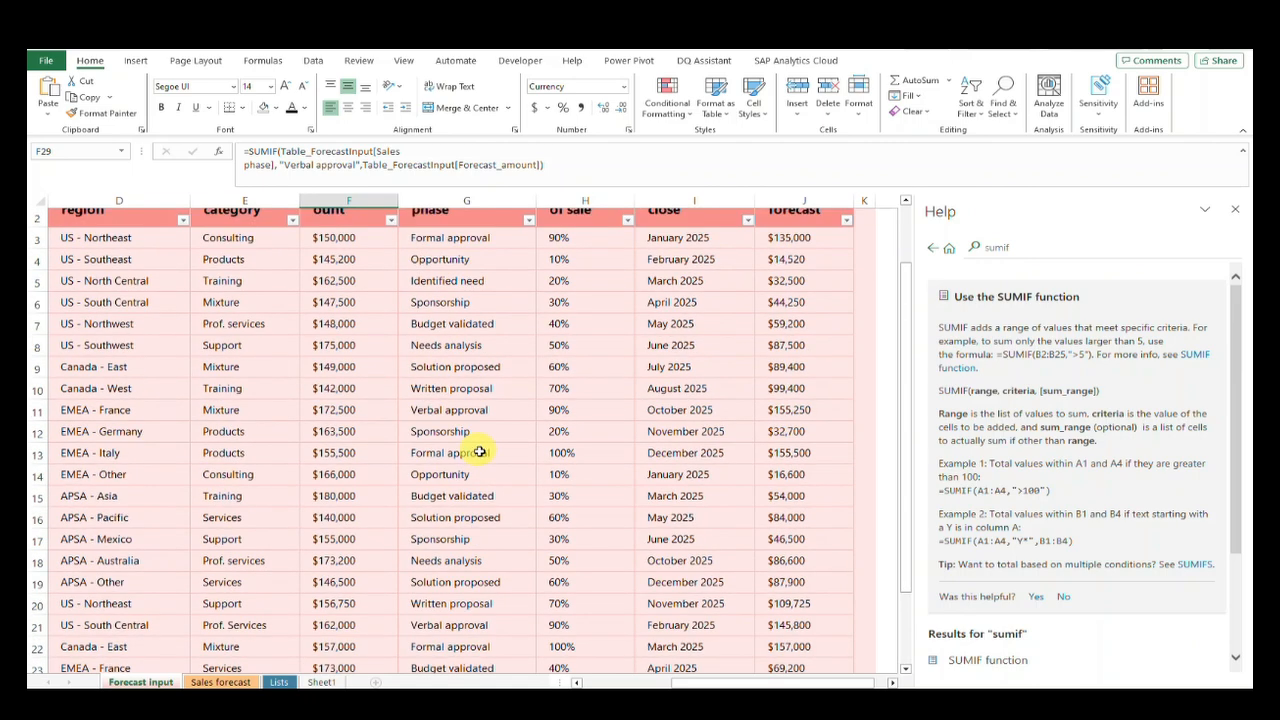
pyautogui.scroll(-5, 466, 422)
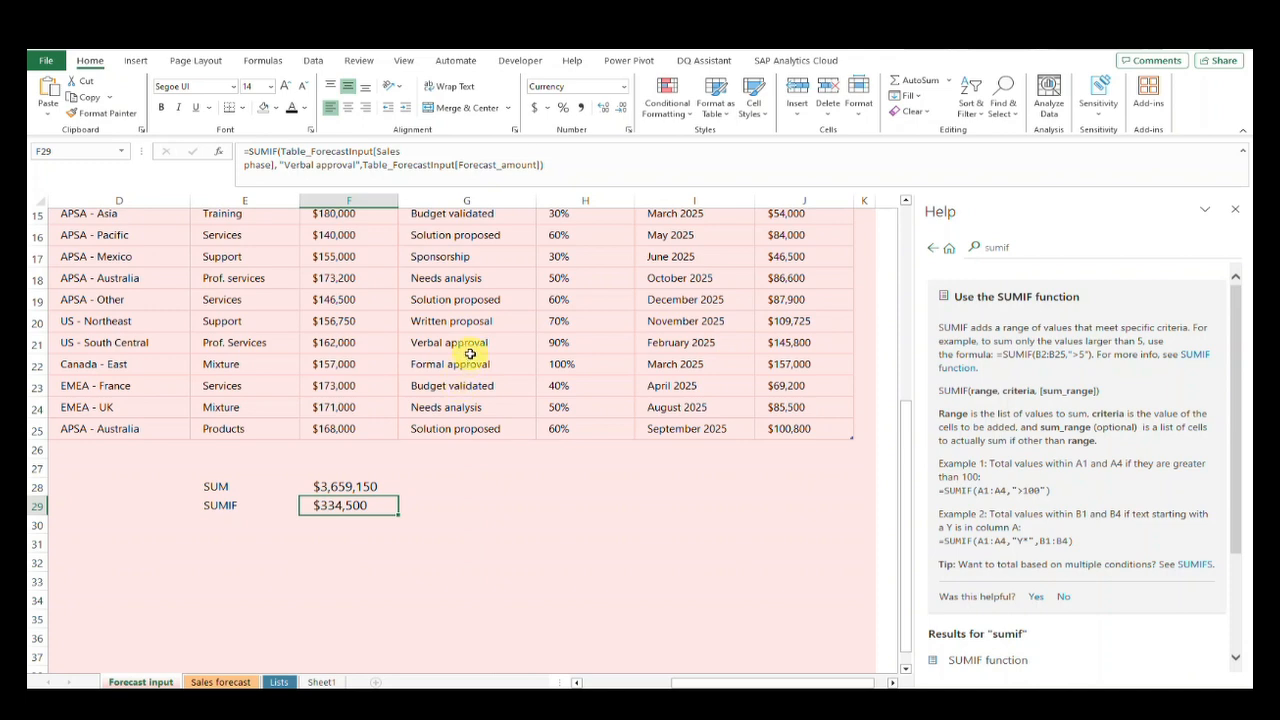
pyautogui.scroll(1, 471, 353)
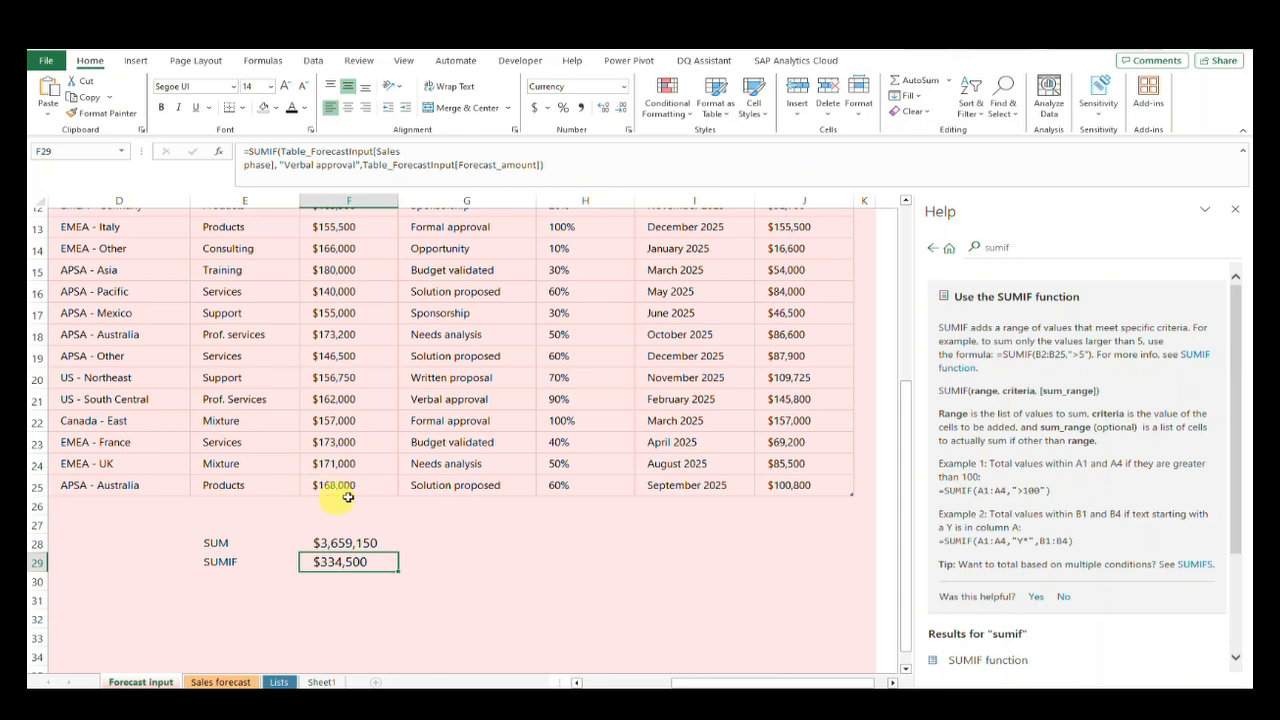
pyautogui.scroll(4, 390, 487)
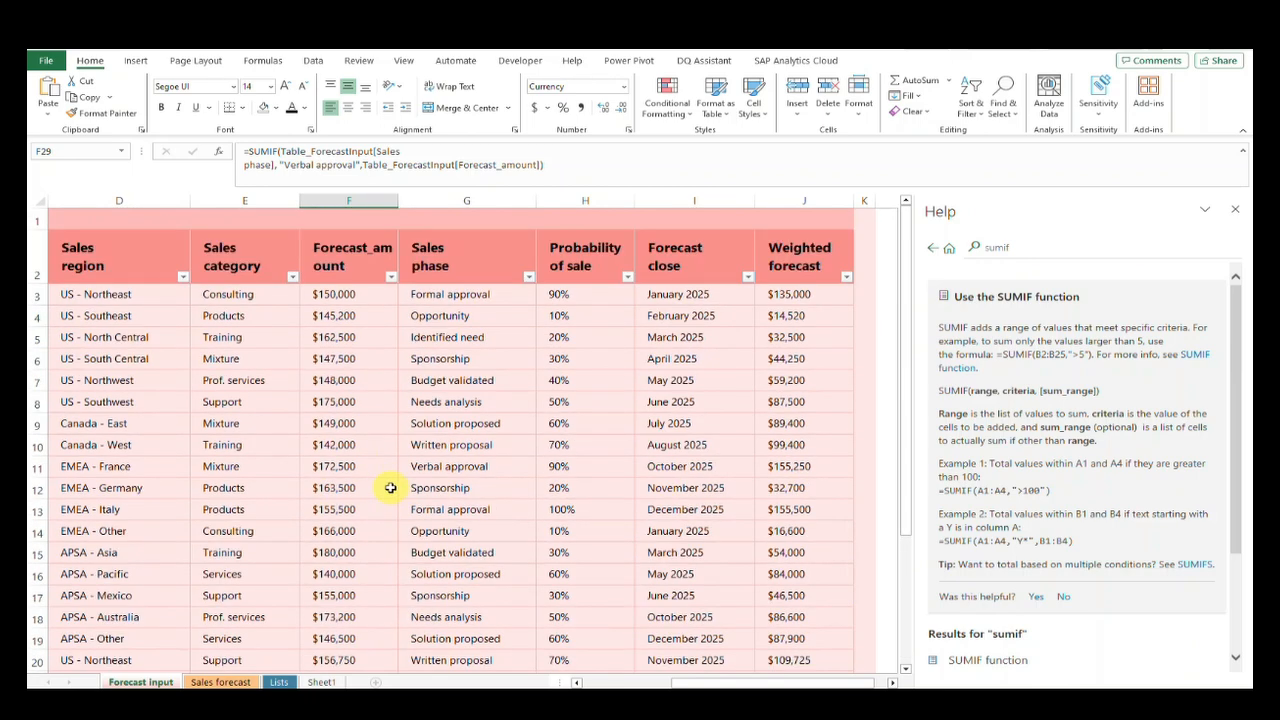
pyautogui.scroll(-3, 390, 487)
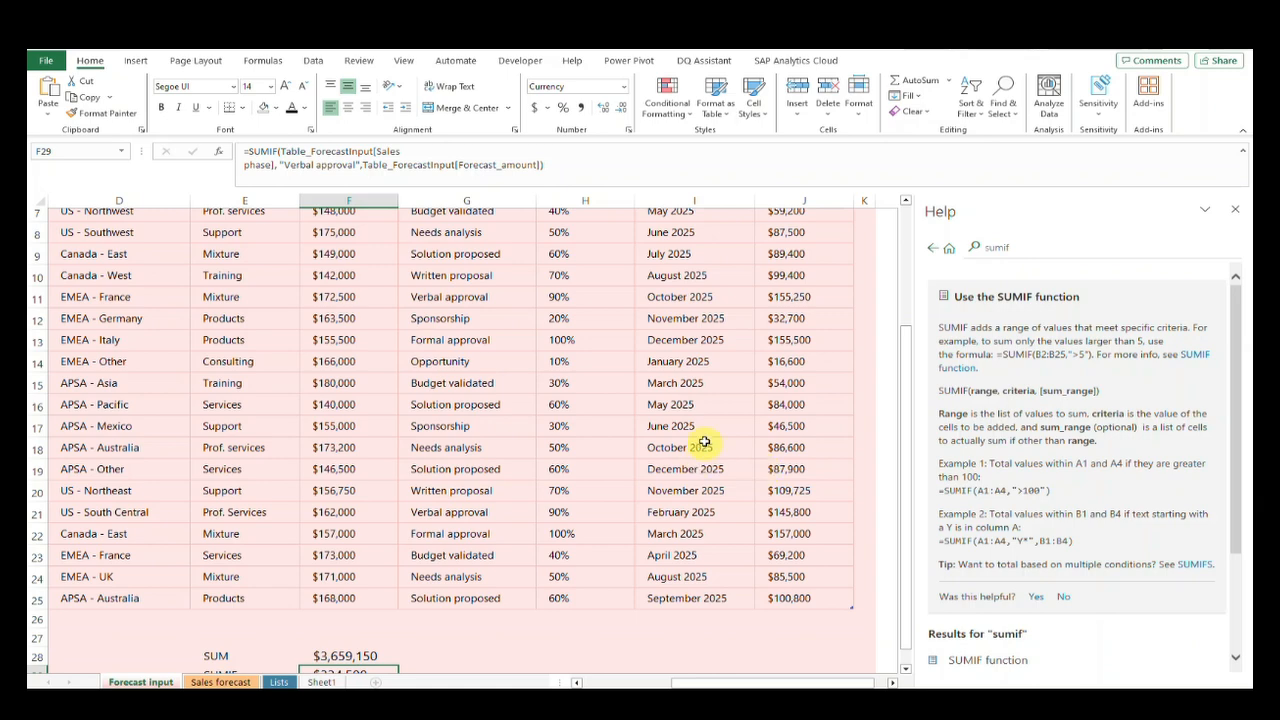
pyautogui.scroll(2, 486, 478)
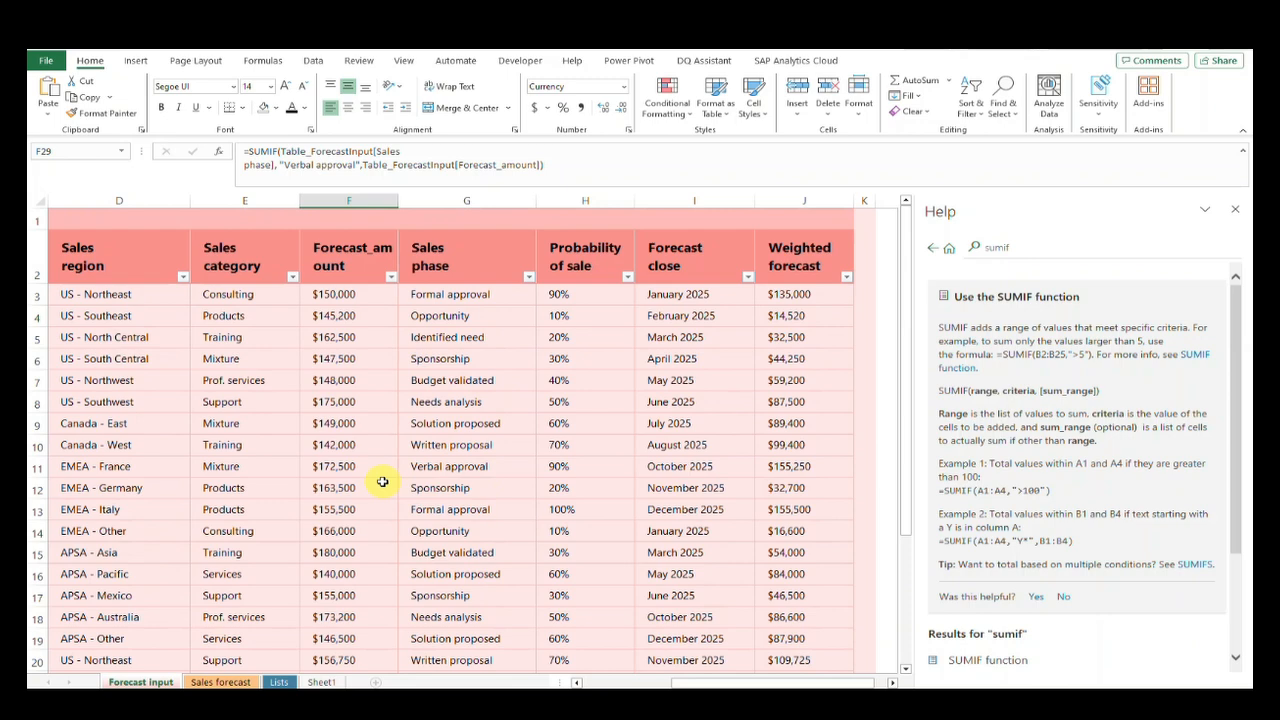
pyautogui.scroll(-2, 377, 488)
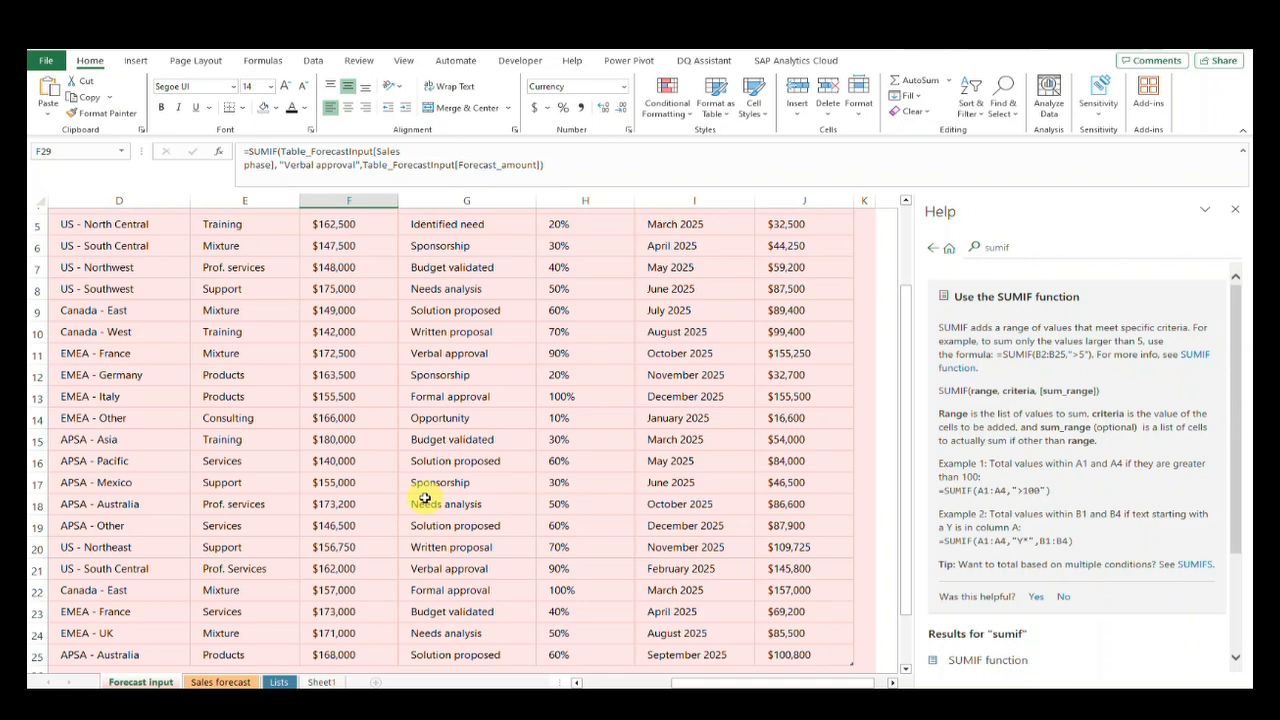
pyautogui.scroll(-1, 424, 497)
pyautogui.scroll(-3, 424, 497)
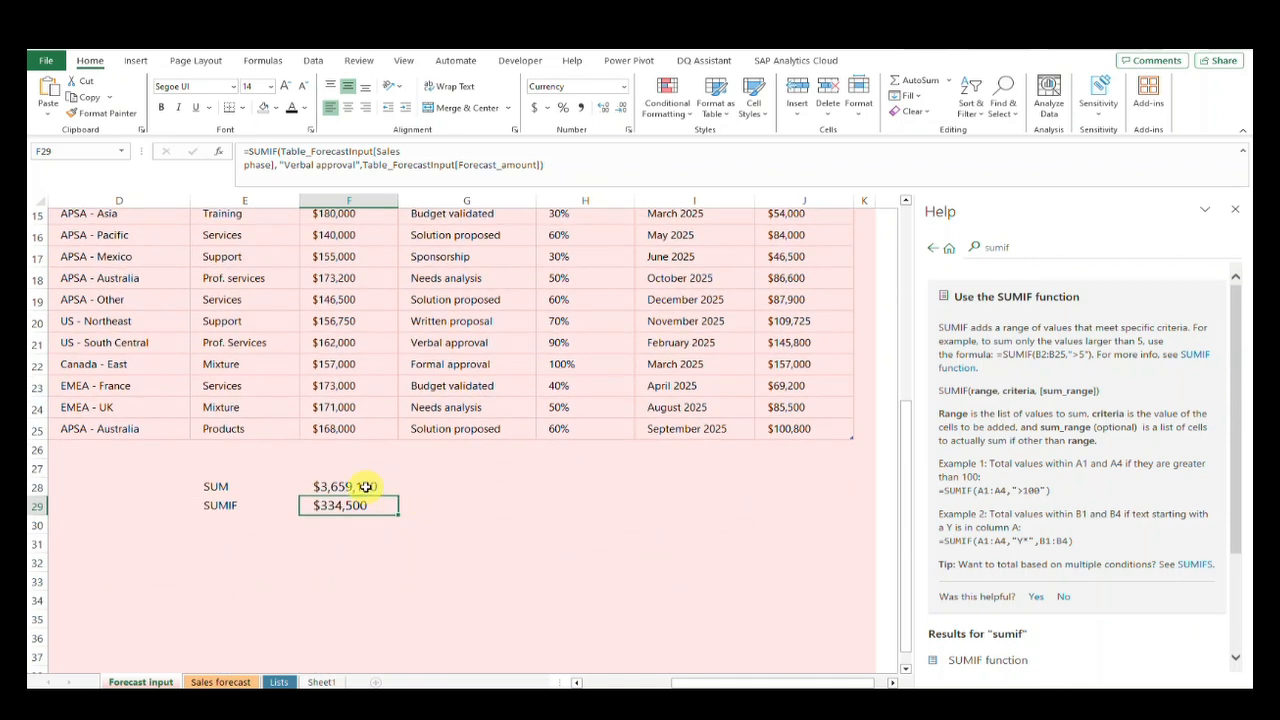
pyautogui.click(366, 487)
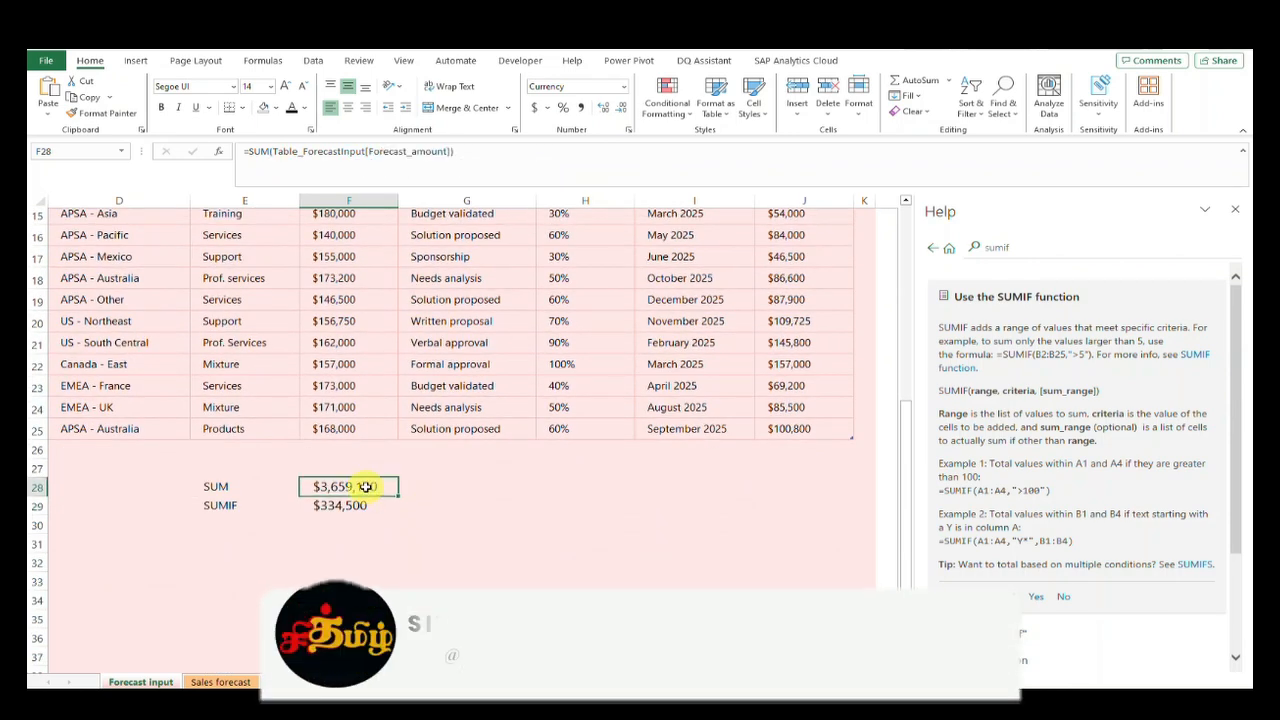
pyautogui.click(356, 507)
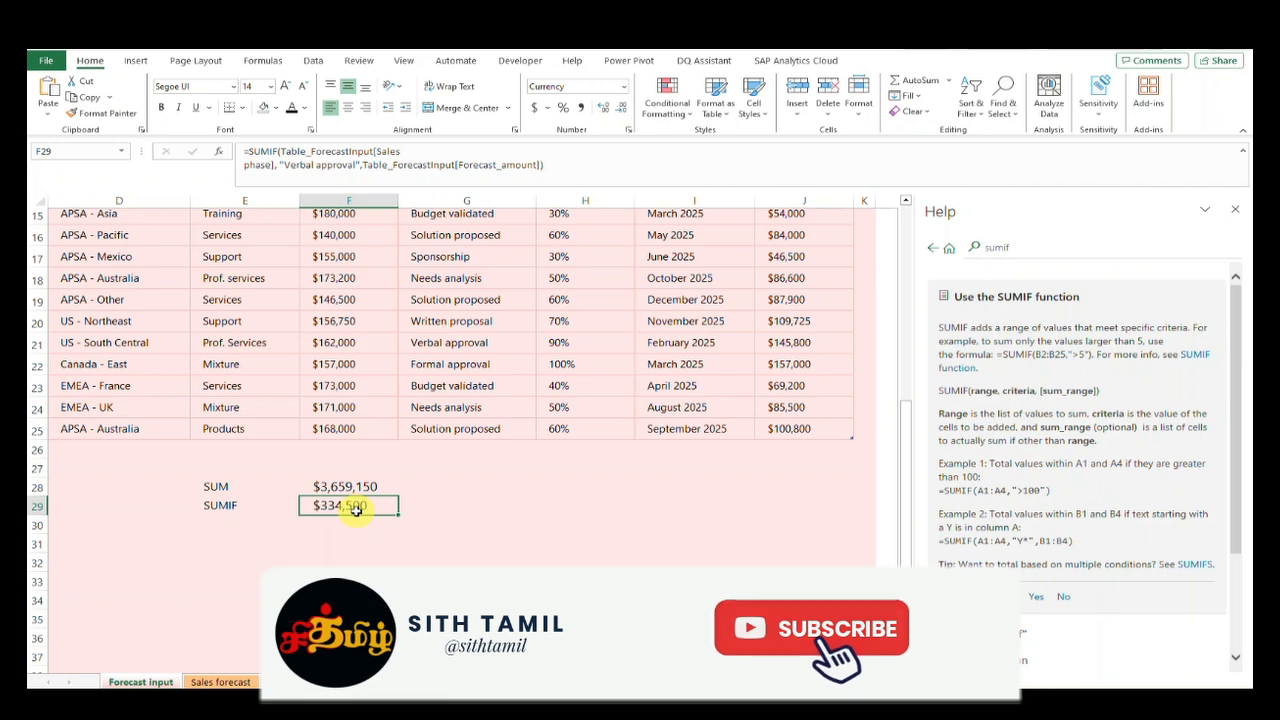